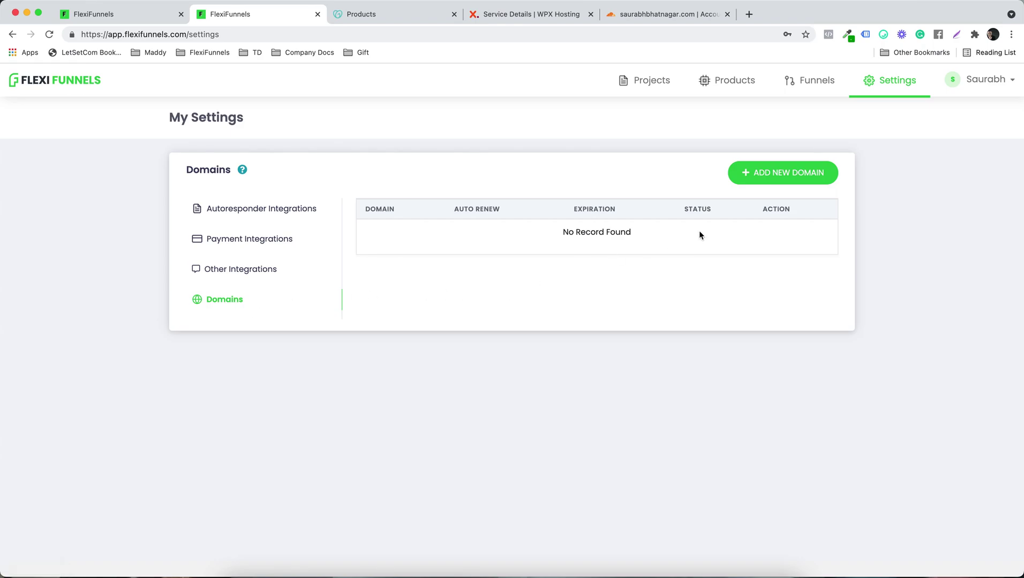
- Start adding a custom domain and enter the sbu subdomain of the owner's .com domain as its name
click(777, 172)
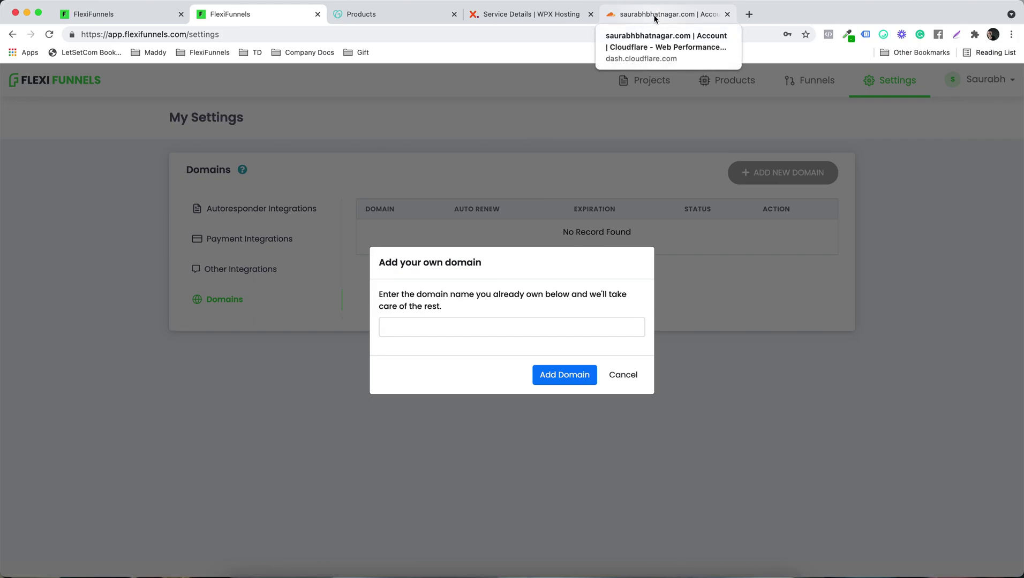
click(459, 319)
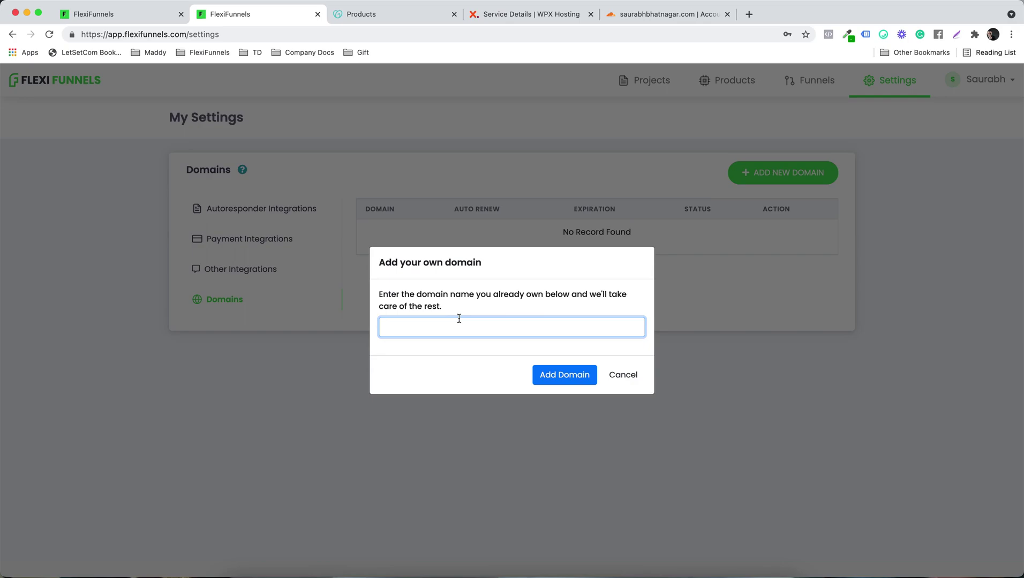
text(sbu.saurabhbhatnagar.com)
- Review the DNS records of the owner's .com domain in Cloudflare, glance at the WPX service details, and return to FlexiFunnels
click(669, 21)
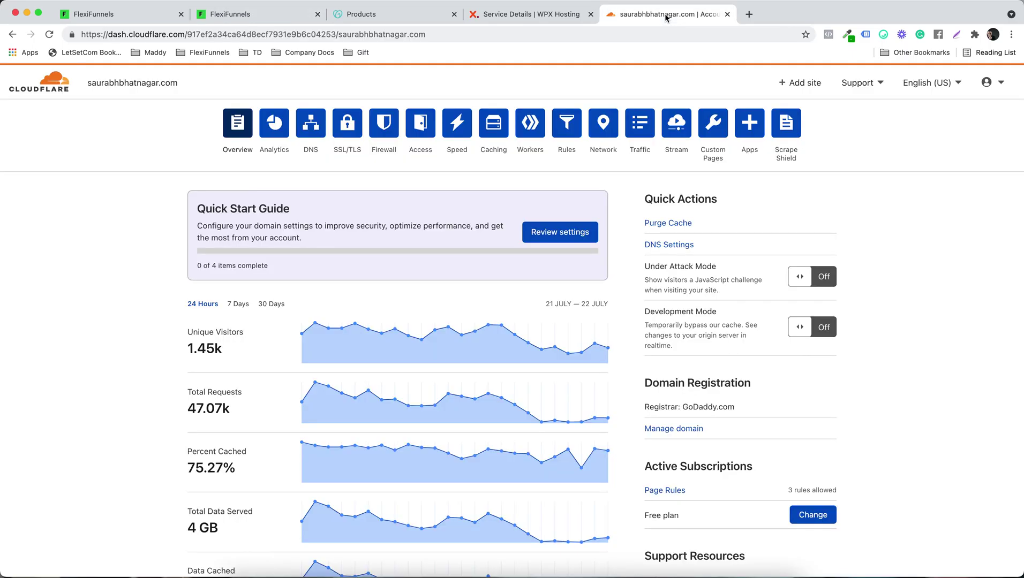
click(310, 132)
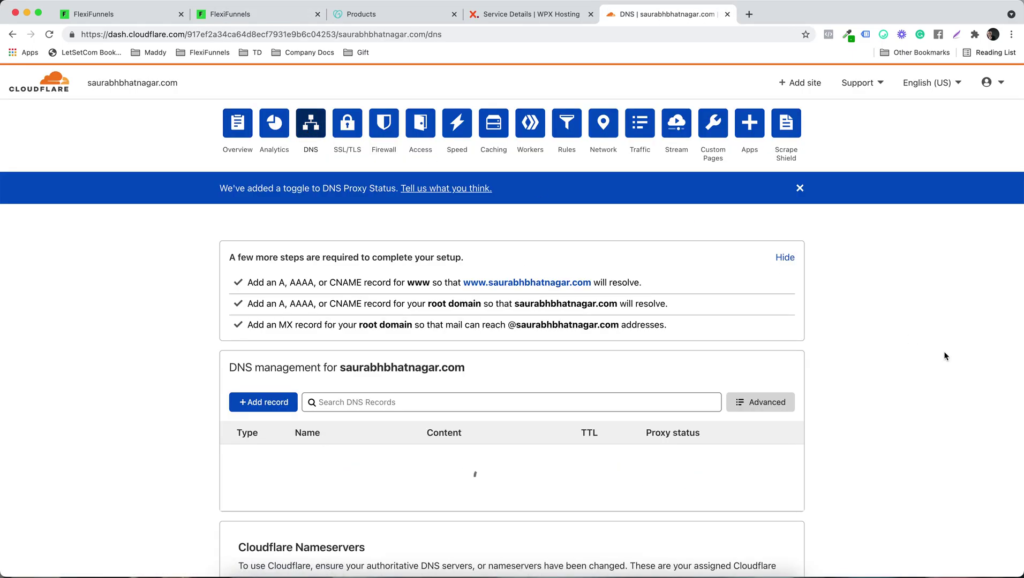
scroll(944, 356, down, 3)
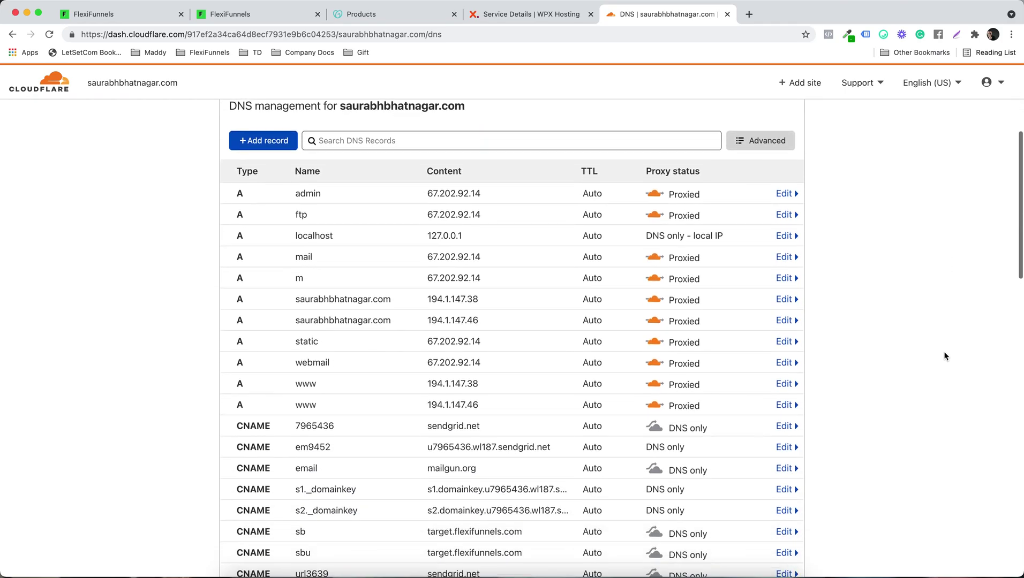
scroll(944, 356, down, 3)
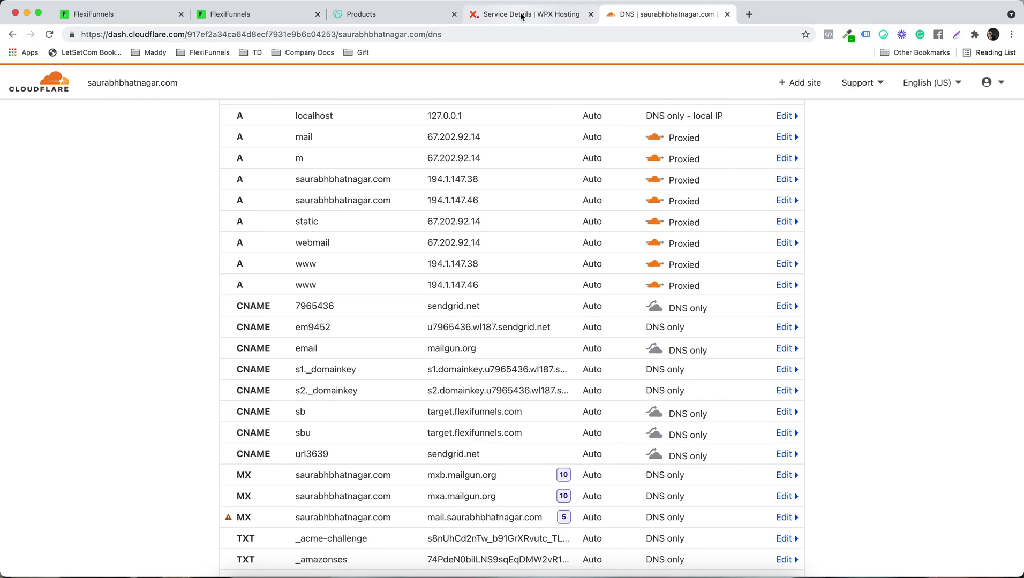
scroll(413, 240, down, 2)
click(499, 17)
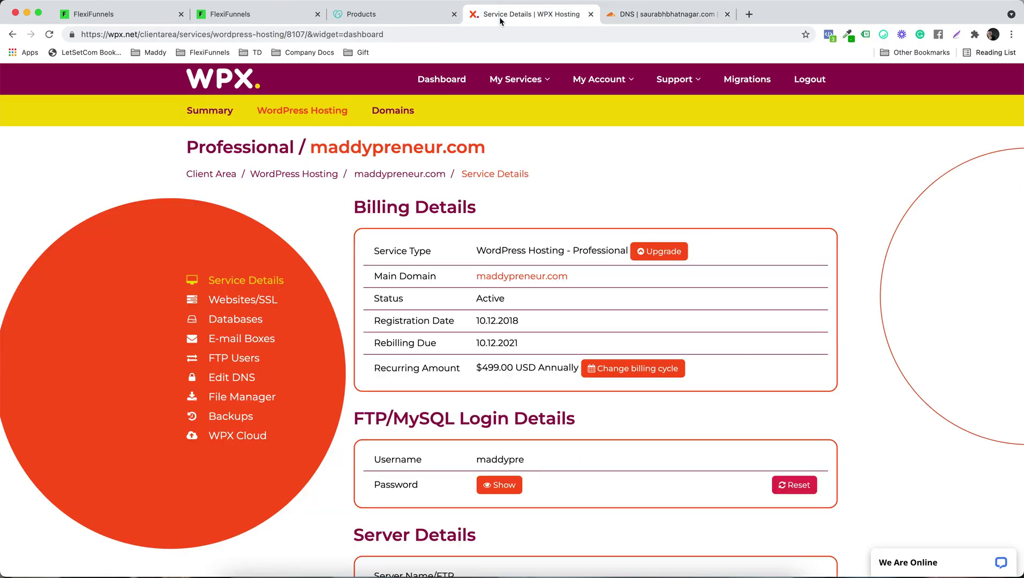
click(257, 14)
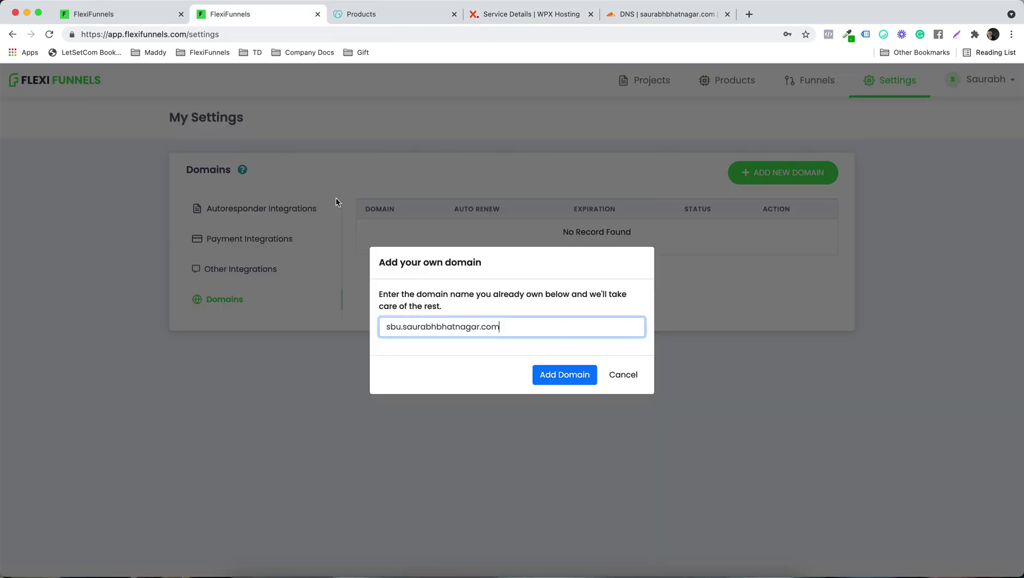
- Change the subdomain prefix to xyz, add the .com domain, and dismiss the CNAME instructions
double_click(400, 330)
text(xyz)
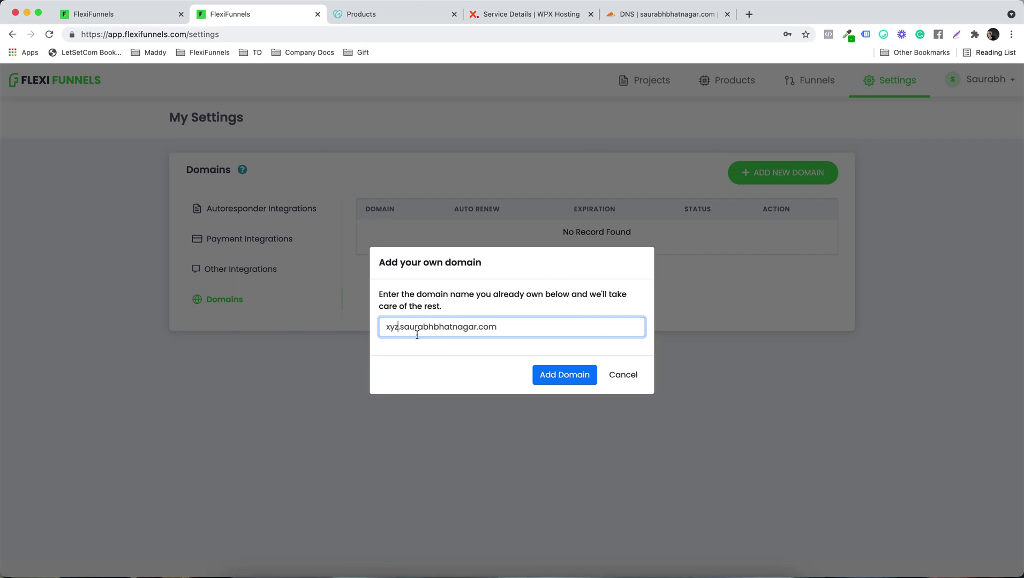
key(super+a)
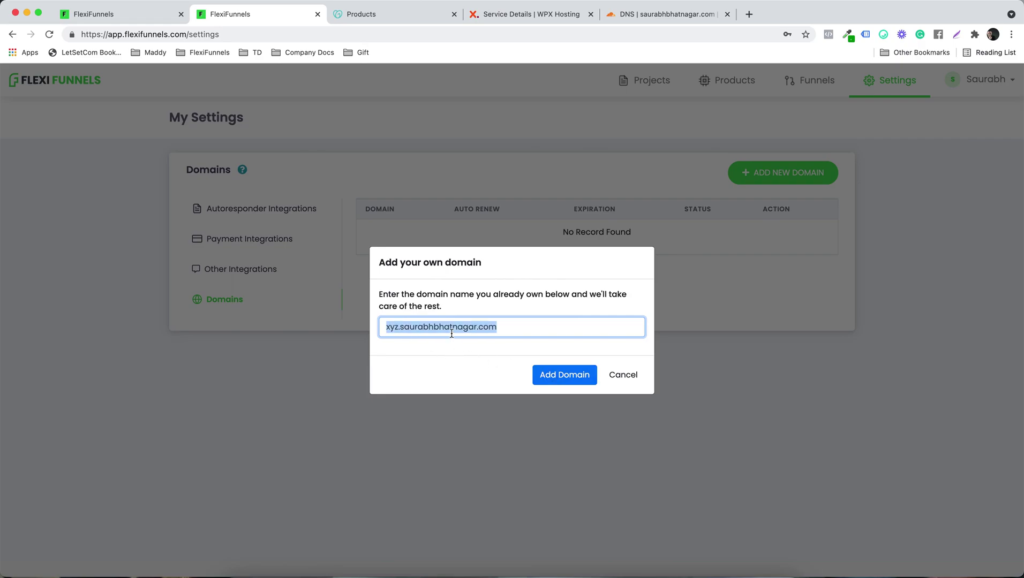
key(Right)
click(541, 377)
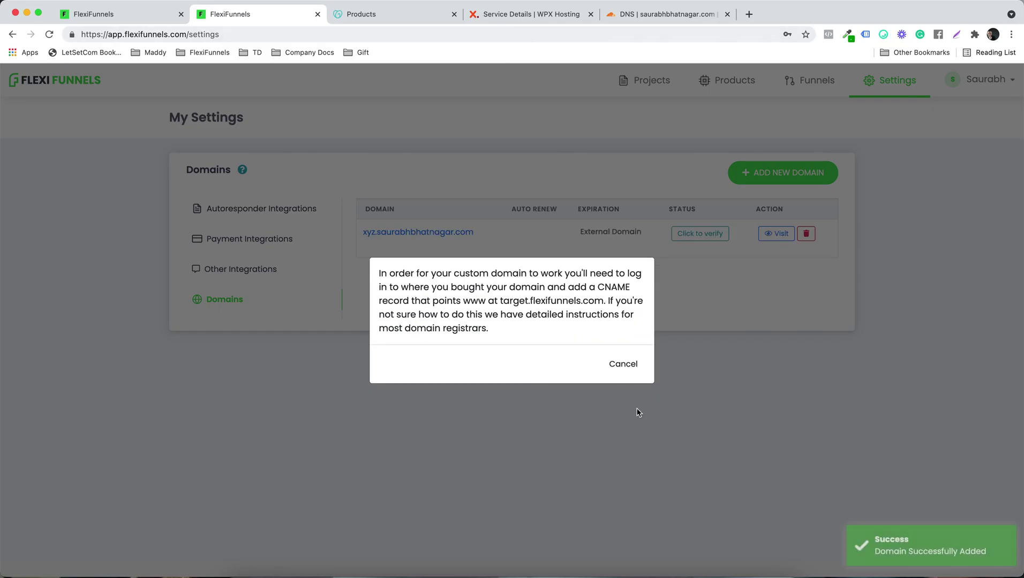
click(622, 362)
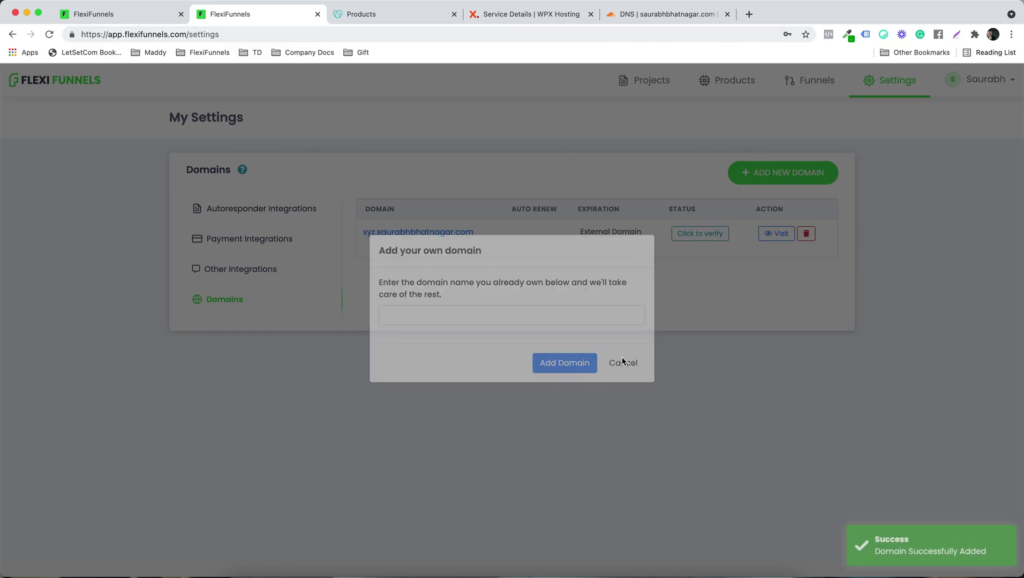
- Add the xyz subdomain of the owner's .in domain as another custom domain and close the remaining dialogs
click(532, 16)
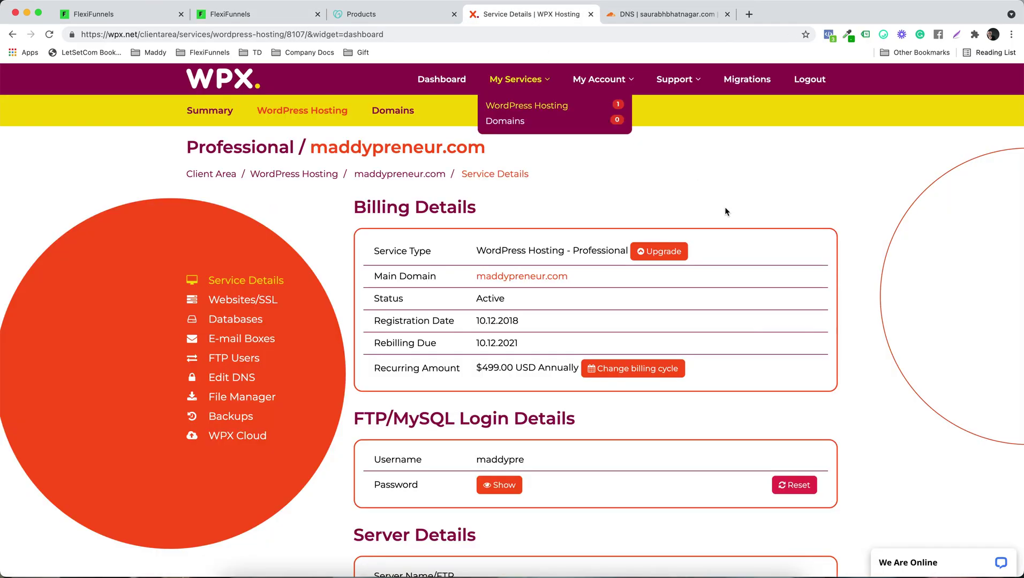
click(215, 14)
click(787, 179)
click(460, 319)
text(xyz.saurabhbhatnaar)
key(BackSpace)
key(BackSpace)
text(gar.in)
click(547, 373)
click(623, 364)
click(631, 361)
- Switch to GoDaddy and copy the domain name sblive.xyz from the list of owned domains
click(361, 14)
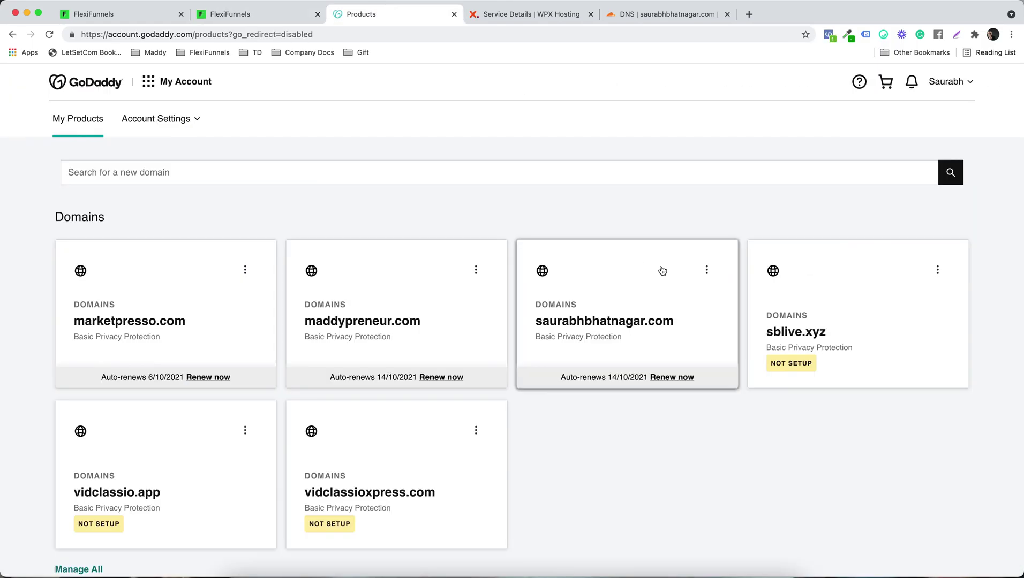
scroll(662, 271, down, 15)
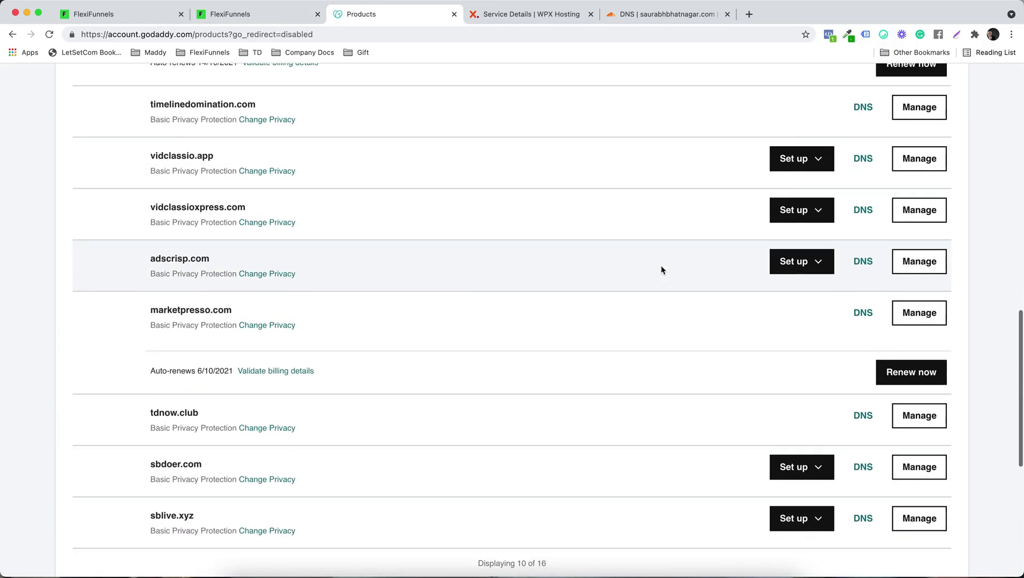
scroll(661, 265, down, 3)
drag(152, 377, 195, 377)
key(super+c)
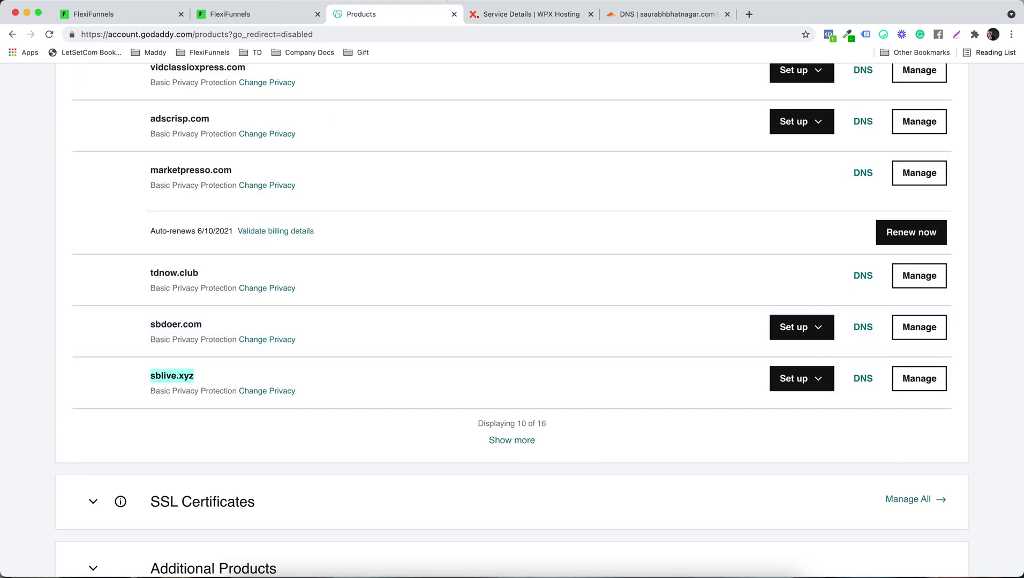
- Return to FlexiFunnels, add xyz.sblive.xyz as a custom domain, and dismiss the CNAME instructions
click(279, 11)
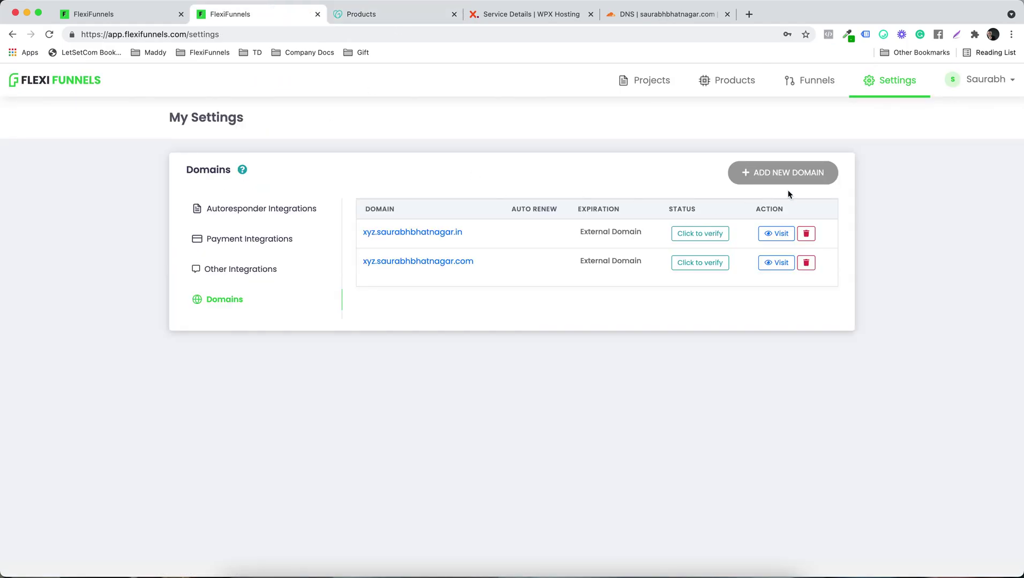
click(774, 180)
click(395, 319)
key(super+v)
text(xyz.)
click(560, 376)
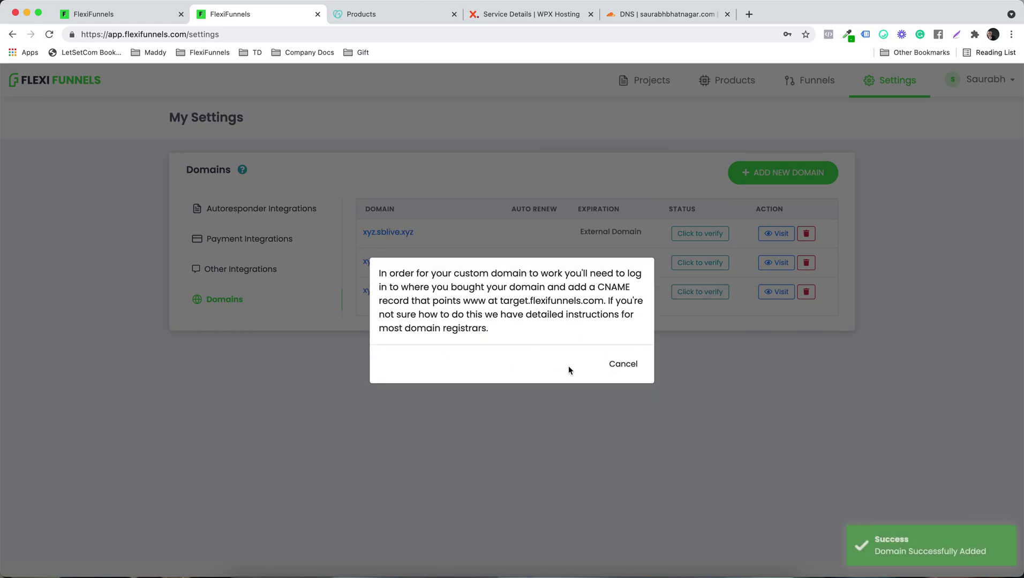
click(608, 370)
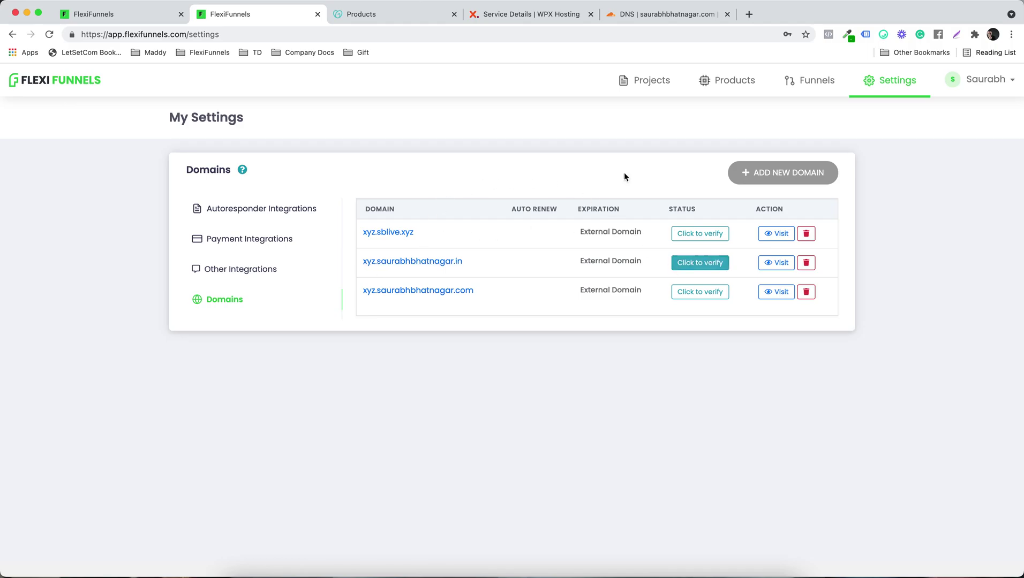
- Switch to GoDaddy and open the DNS management records for sblive.xyz
click(387, 16)
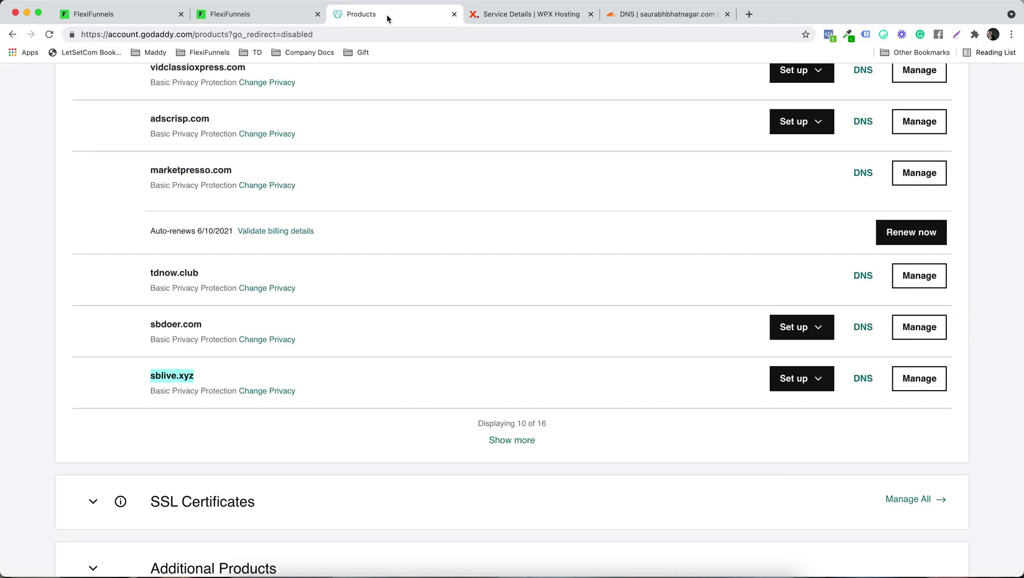
scroll(495, 258, down, 2)
scroll(496, 262, down, 17)
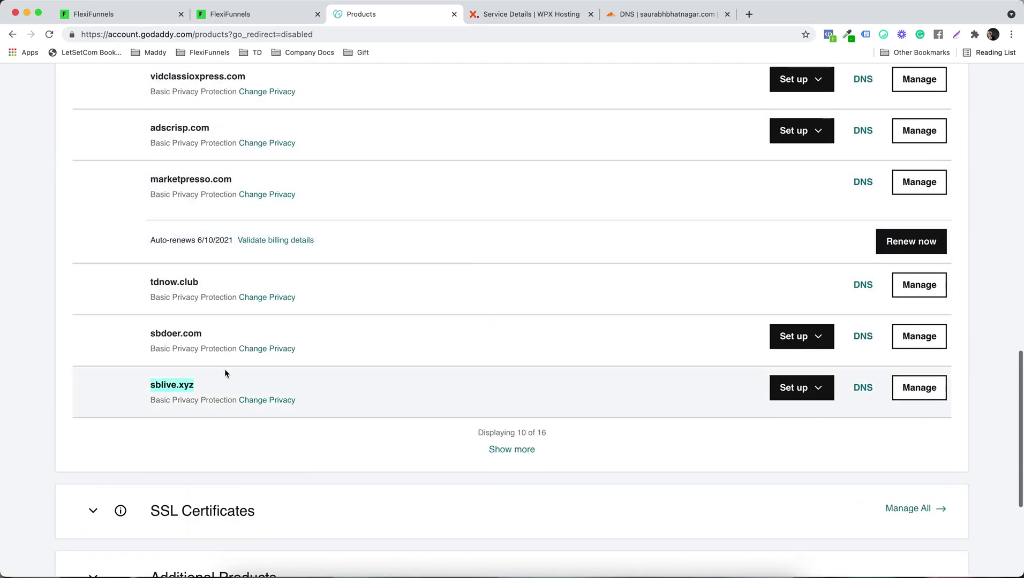
click(181, 386)
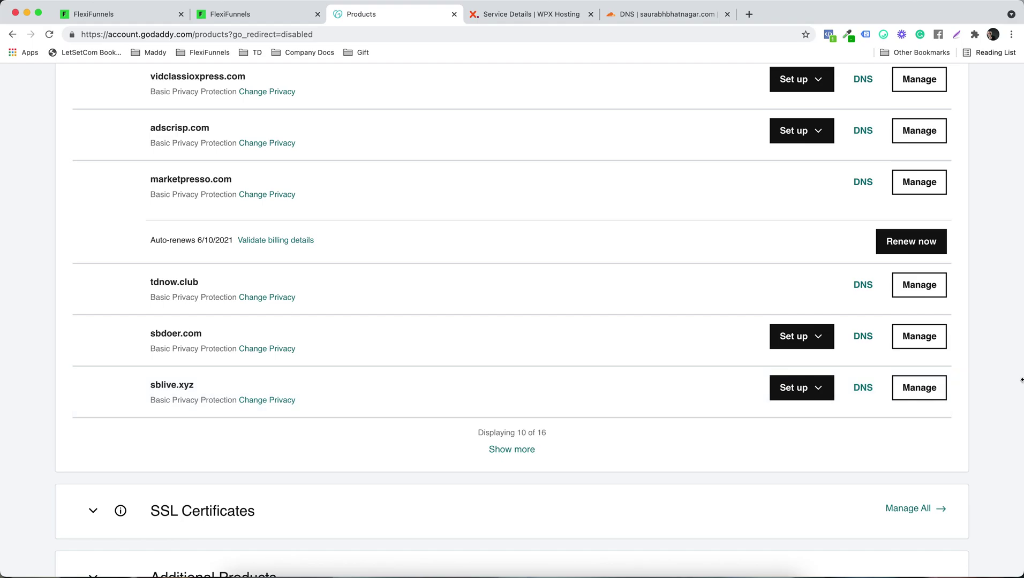
click(865, 392)
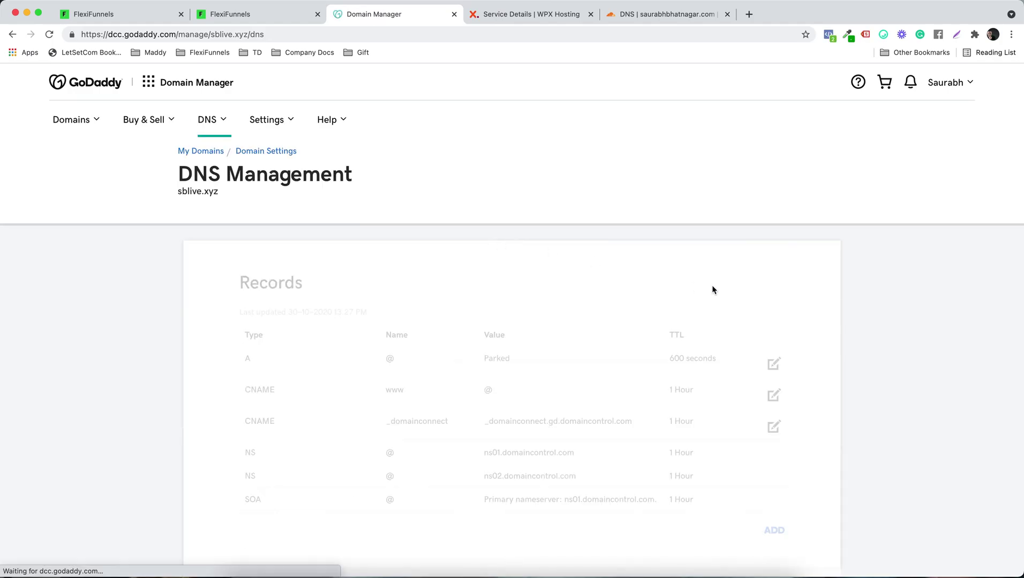
scroll(712, 286, down, 3)
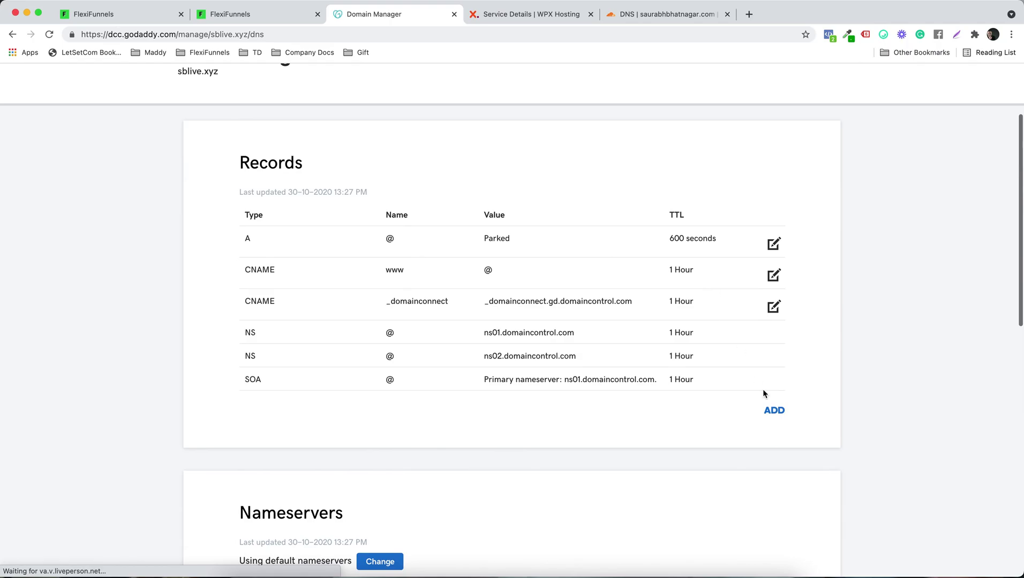
scroll(642, 405, up, 1)
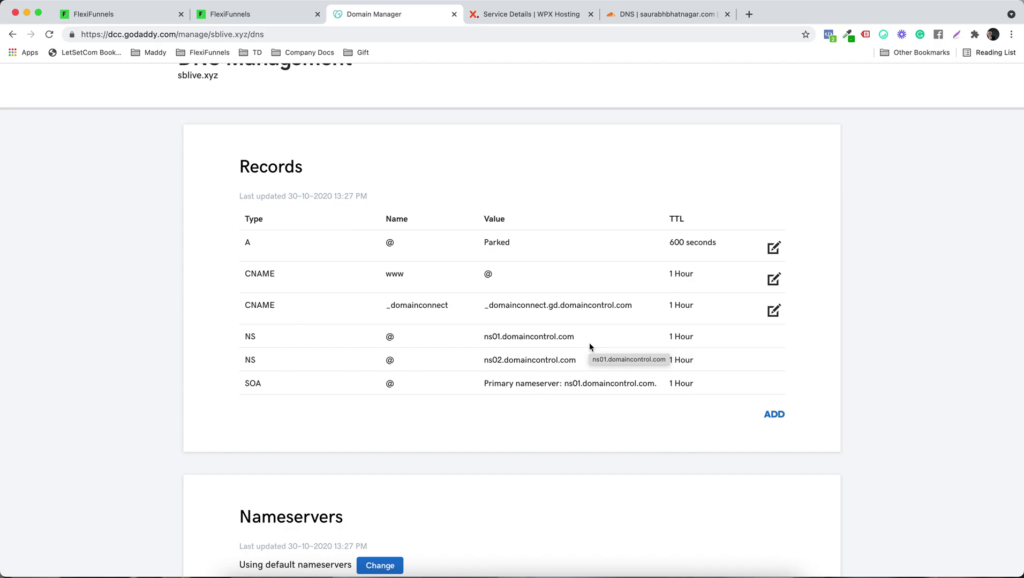
- Start a new DNS record of type CNAME for sblive.xyz and set its host to xyz
click(771, 414)
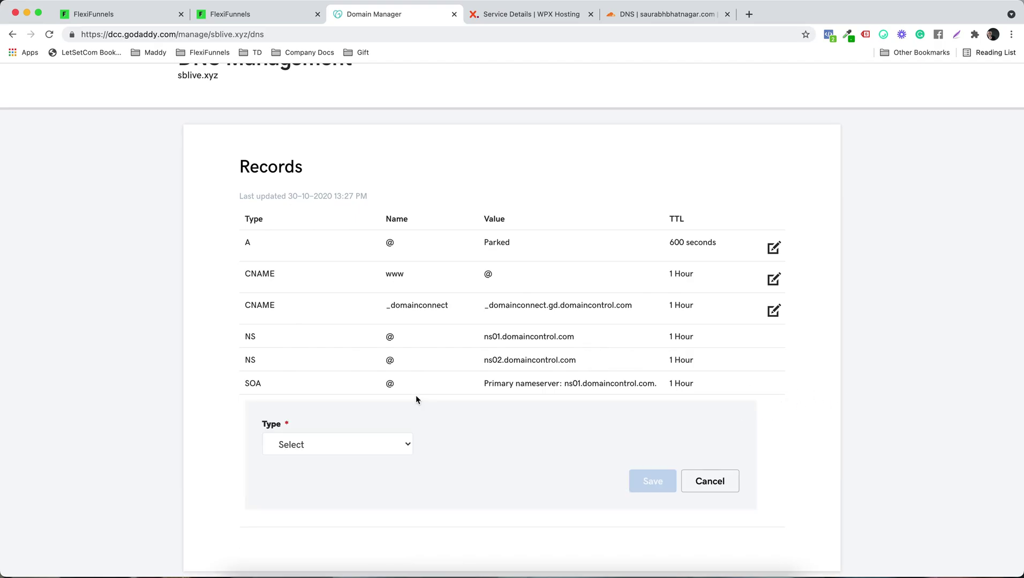
click(304, 443)
click(327, 490)
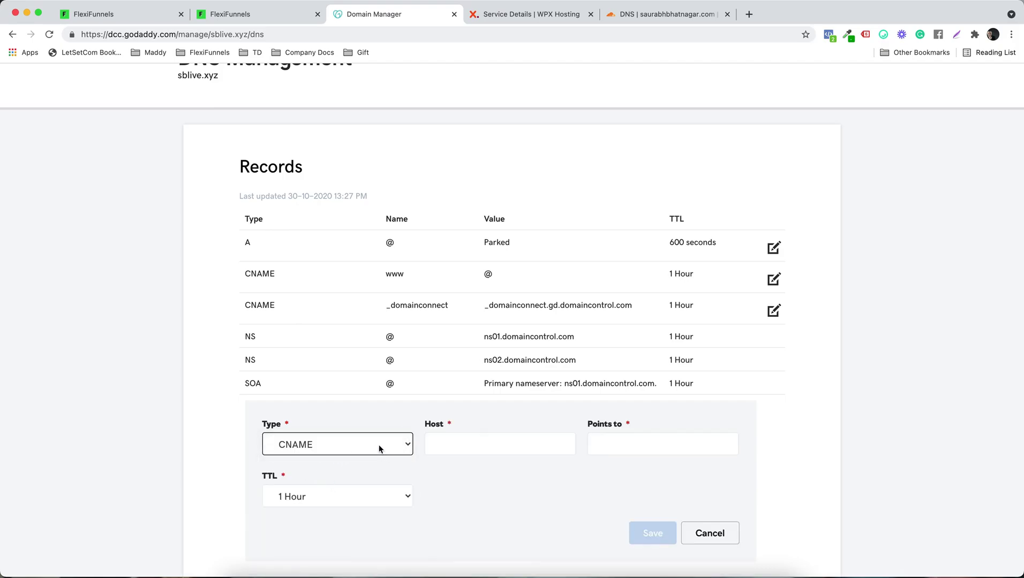
click(272, 21)
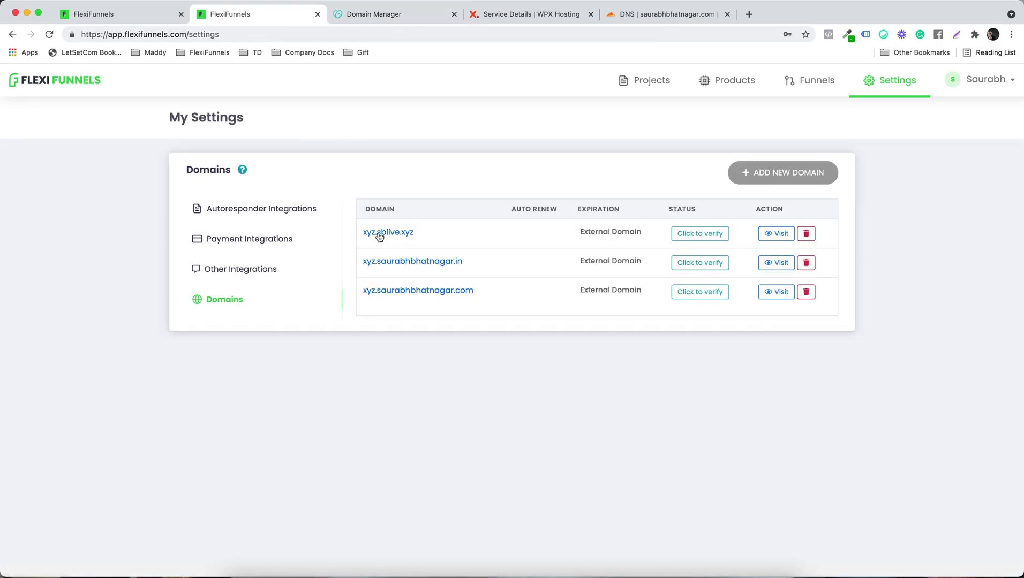
click(375, 20)
click(469, 451)
text(xyz)
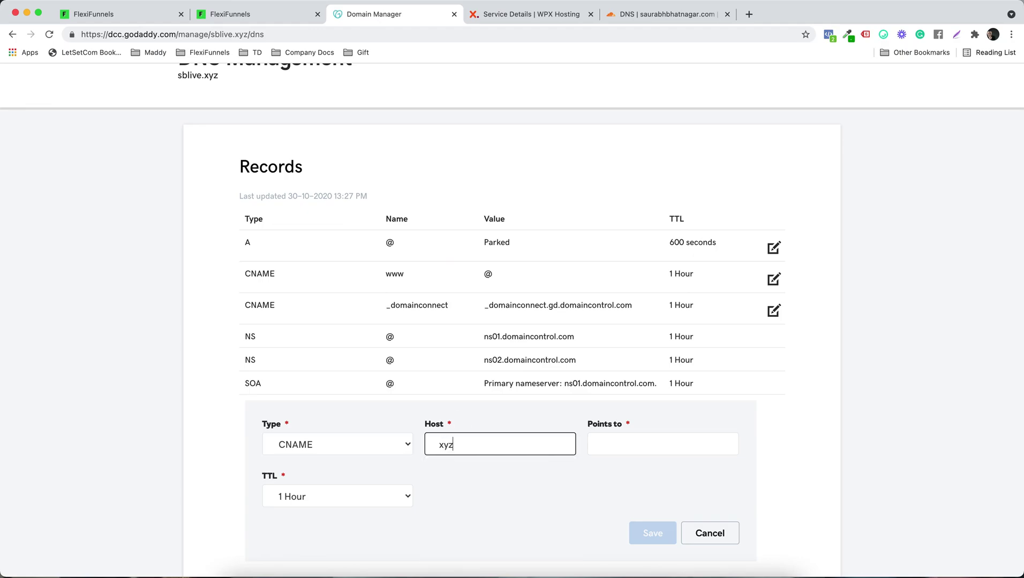
click(479, 536)
- Point the CNAME record to target.flexifunnels.com, copy that target, save the record, and return to the FlexiFunnels domain list
click(244, 18)
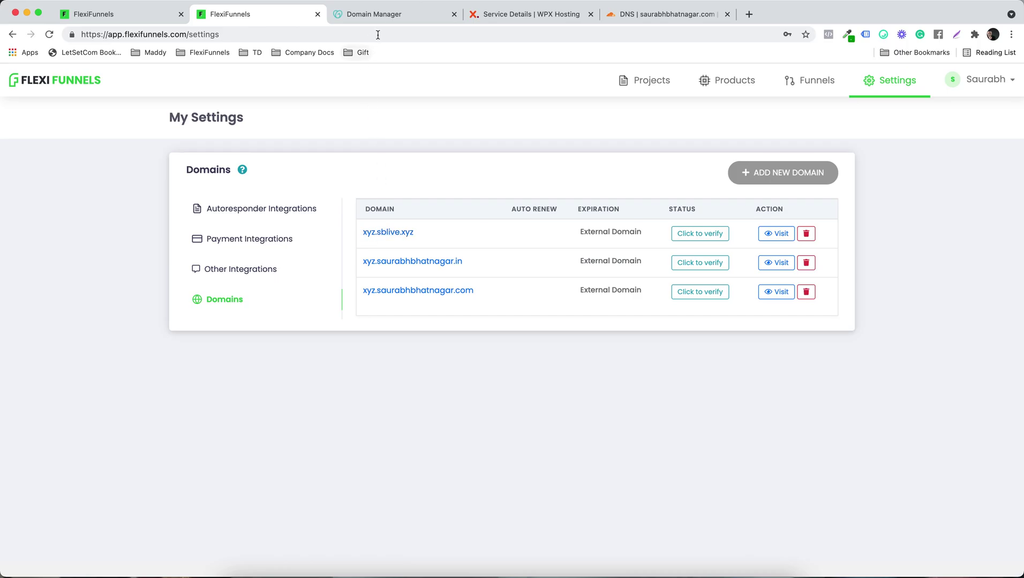
click(378, 16)
click(651, 448)
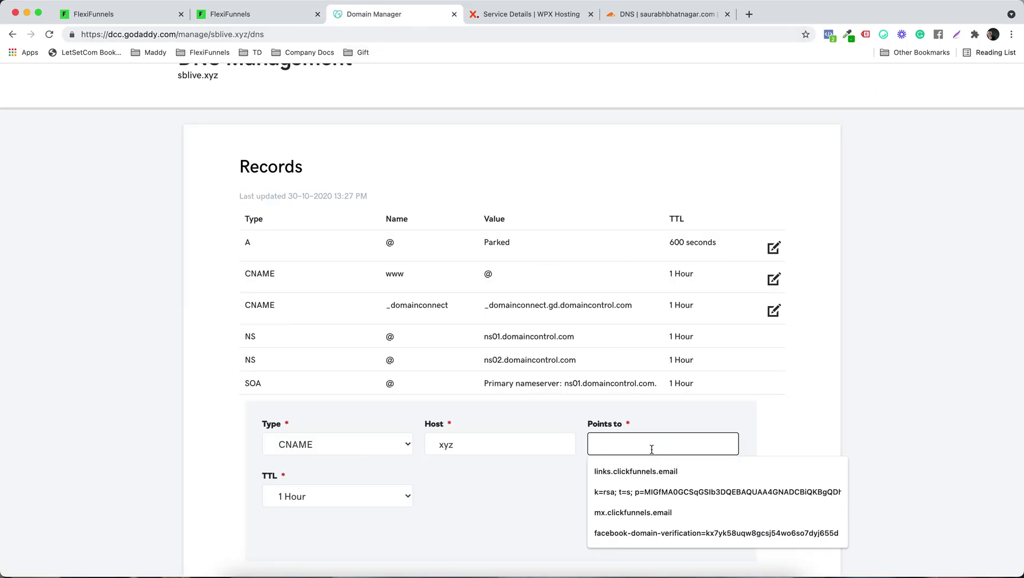
text(target.fl)
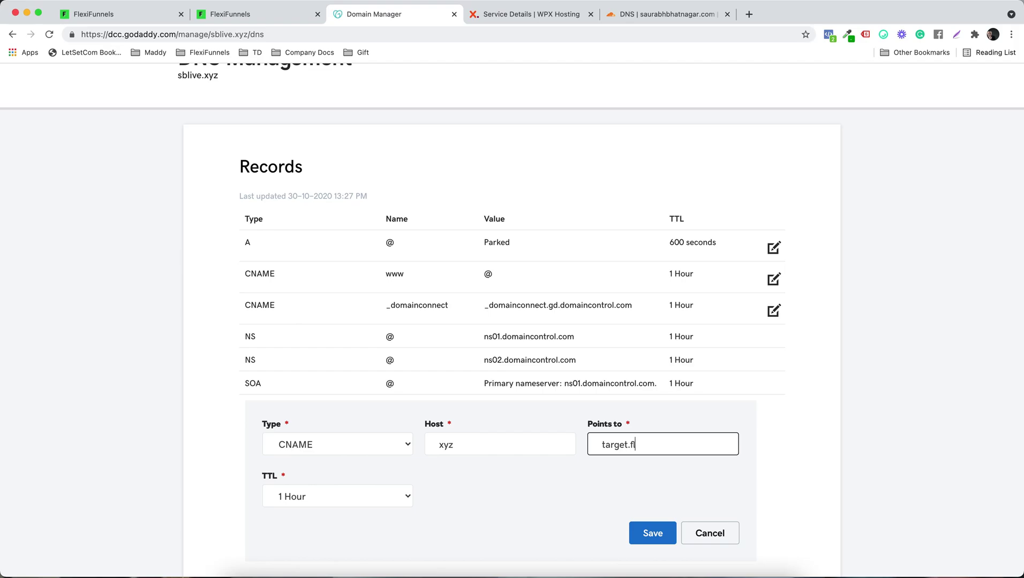
text(exifunnels.com)
key(super+a)
key(super+c)
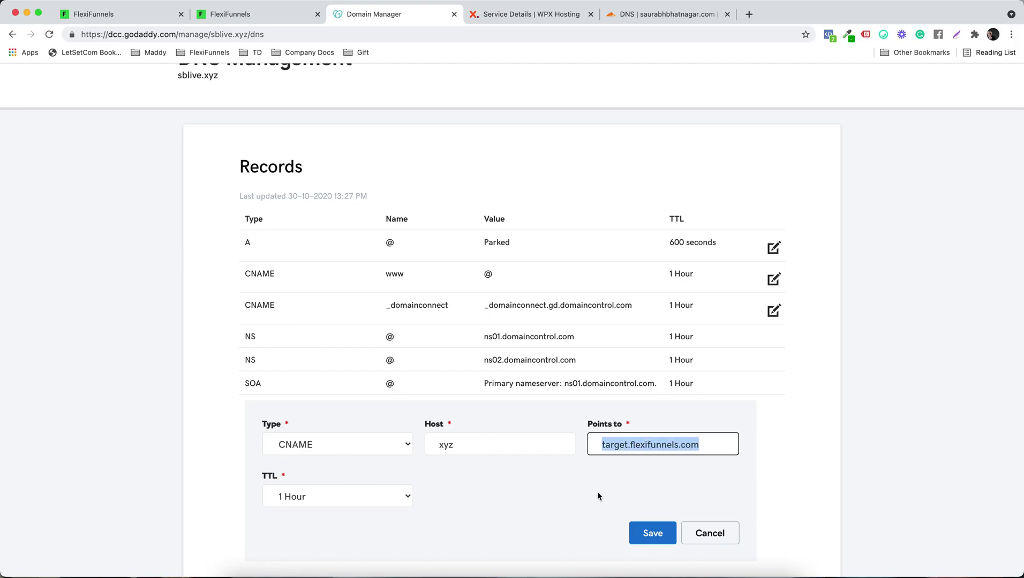
click(651, 533)
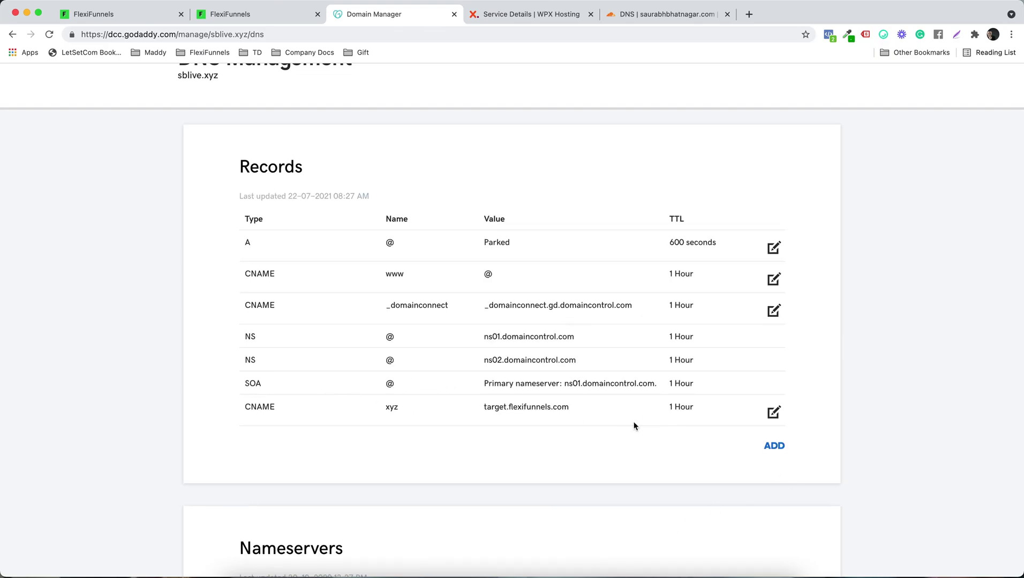
click(282, 19)
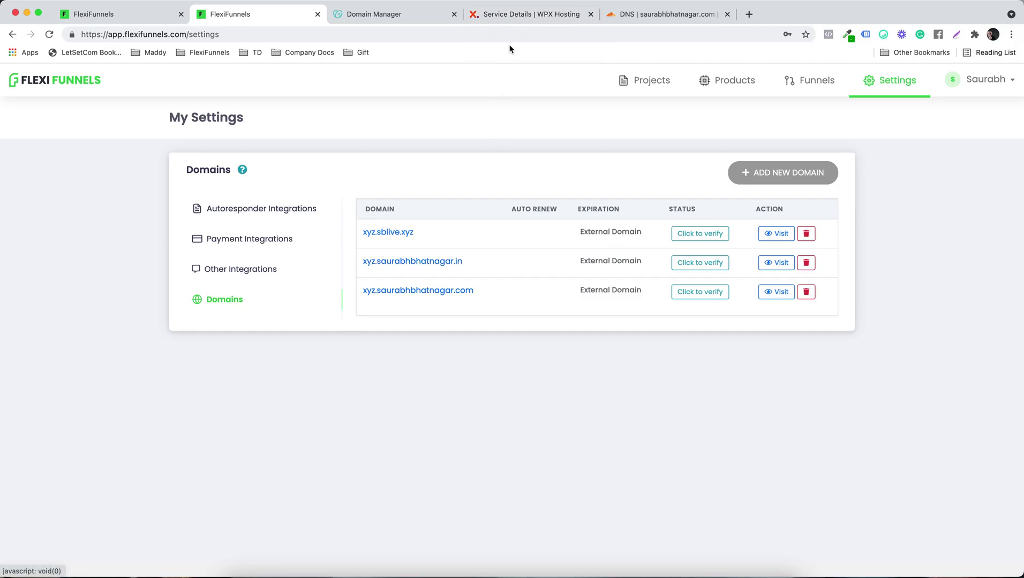
- Switch to WPX Hosting, open the DNS zone editor, dismiss its warning, and choose the .in domain used for the xyz subdomain
click(507, 15)
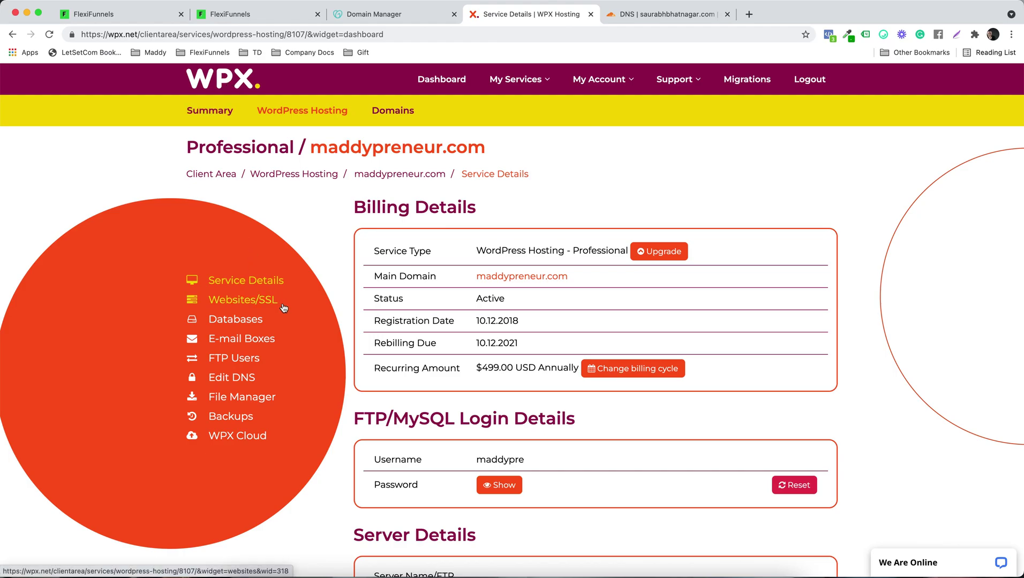
click(233, 376)
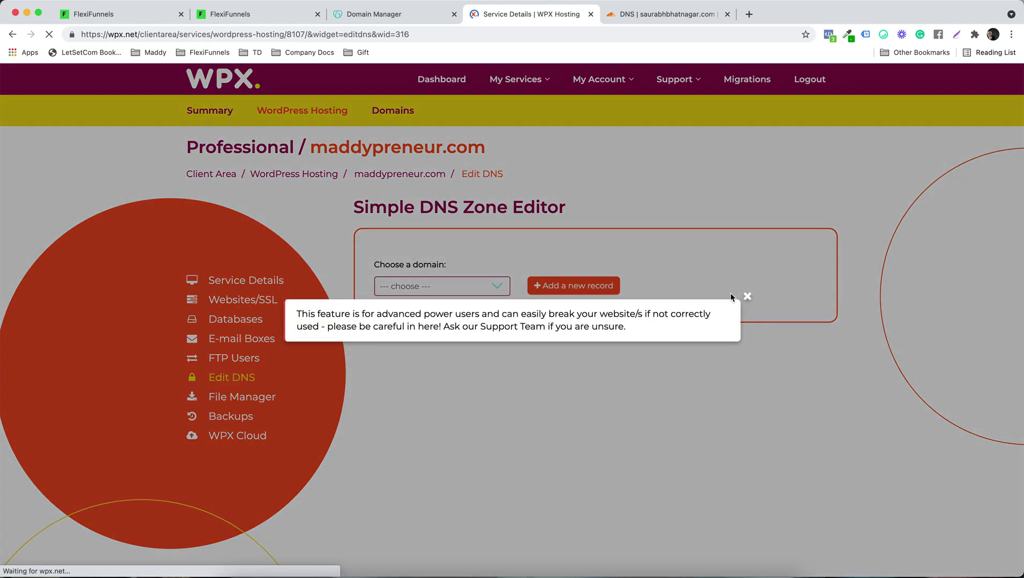
click(747, 296)
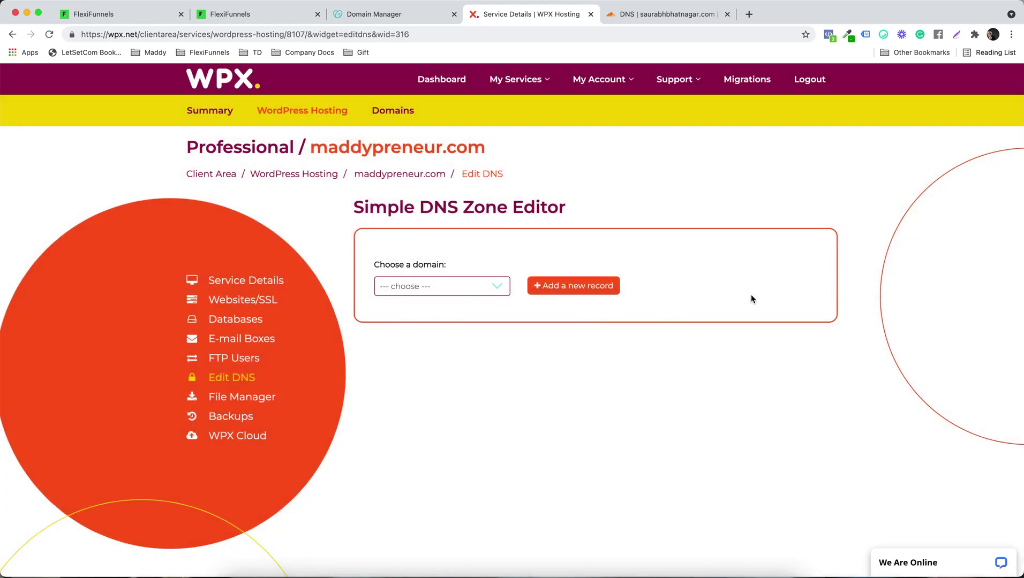
click(450, 286)
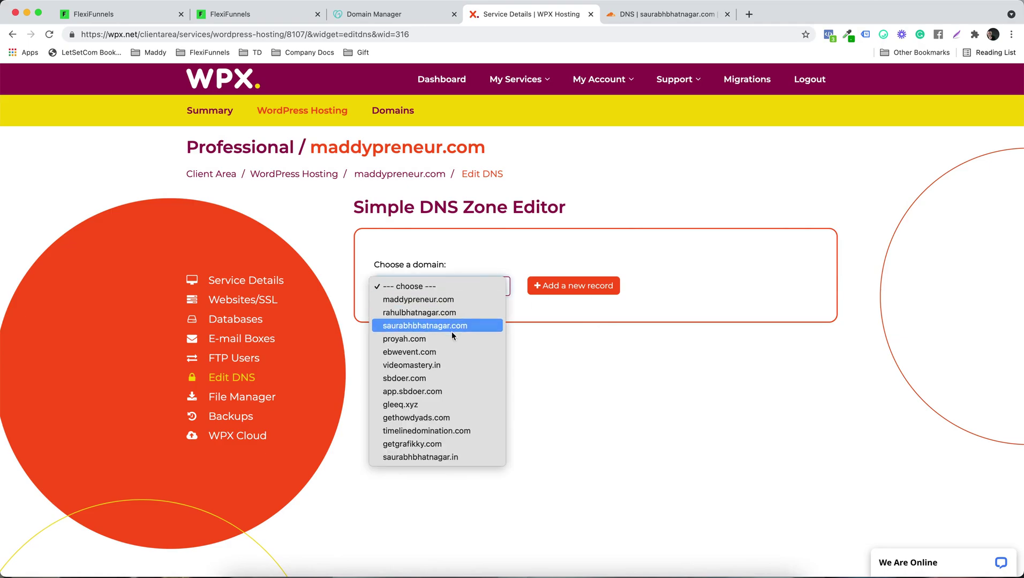
click(459, 457)
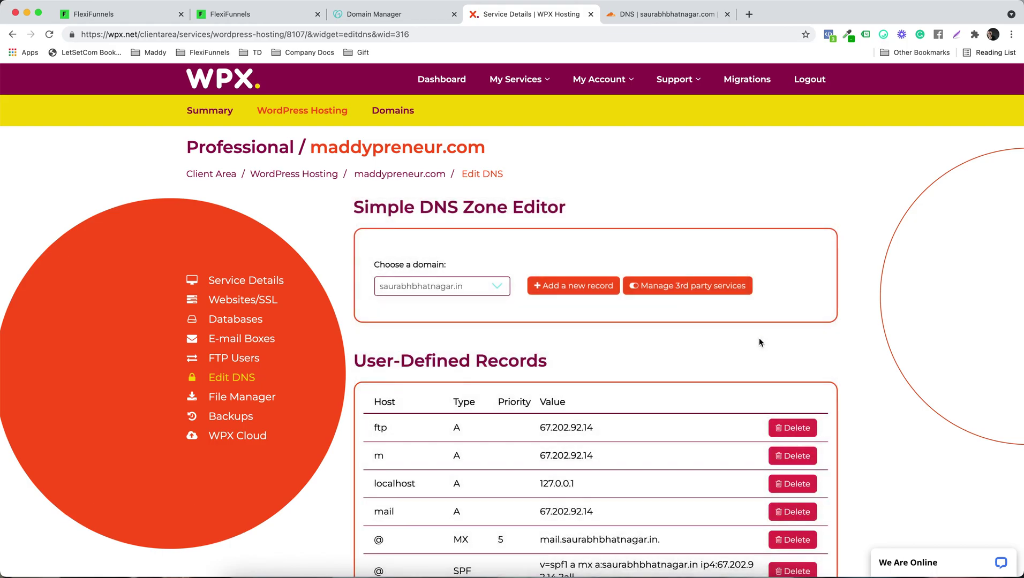
- Start a new DNS record of type CNAME for the .in domain and set its host to xyz
scroll(775, 376, down, 5)
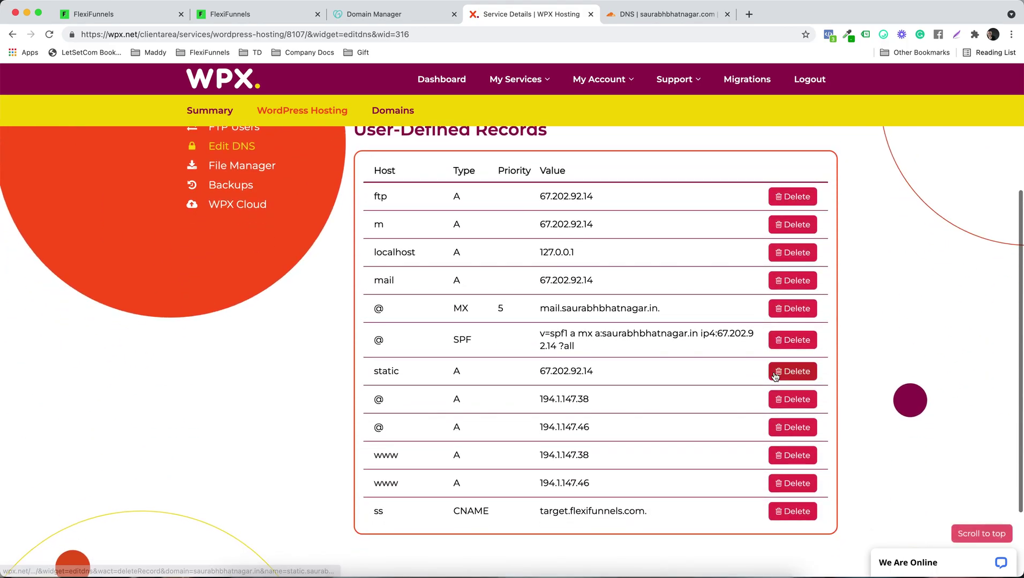
scroll(774, 377, up, 3)
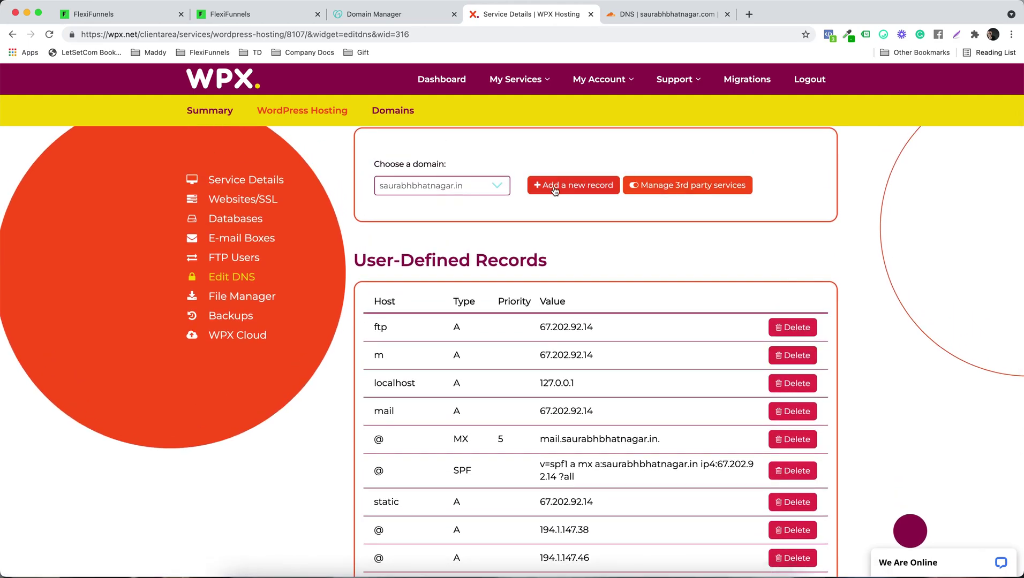
click(564, 191)
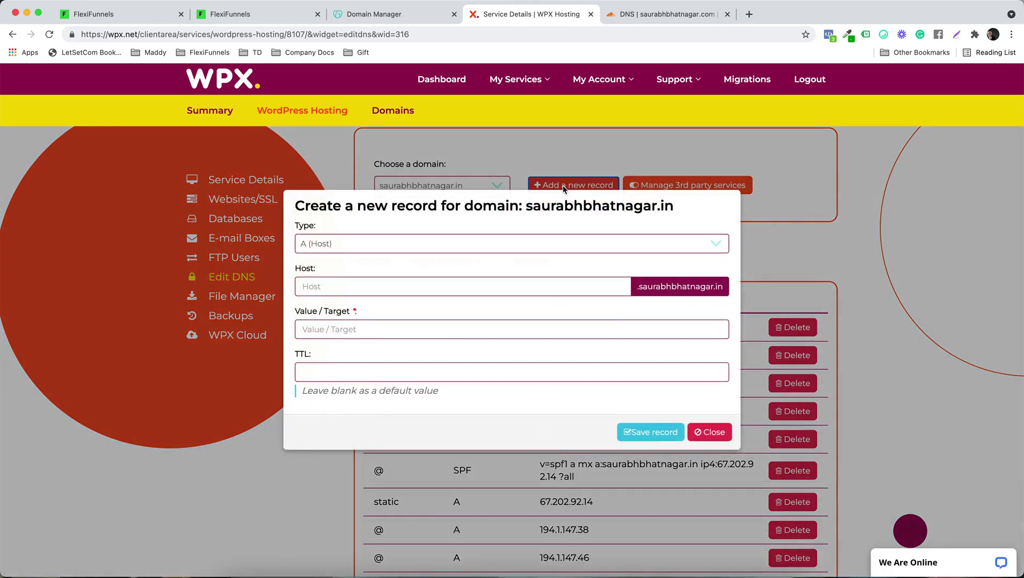
click(492, 253)
click(434, 261)
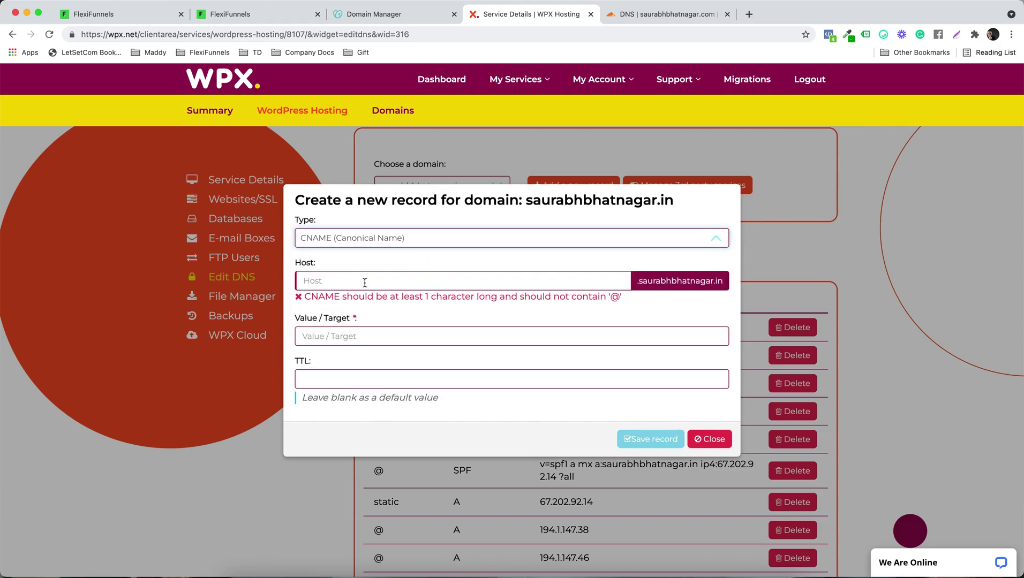
click(351, 281)
text(x)
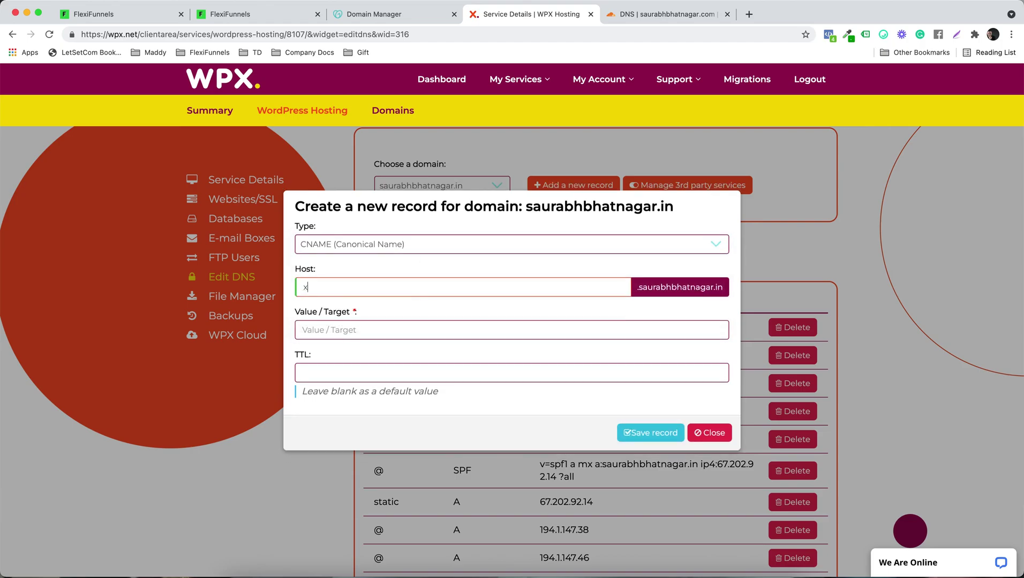
text(yz)
- Paste target.flexifunnels.com as the CNAME record's target, save the record, and check it in the user-defined records
click(352, 327)
key(super+v)
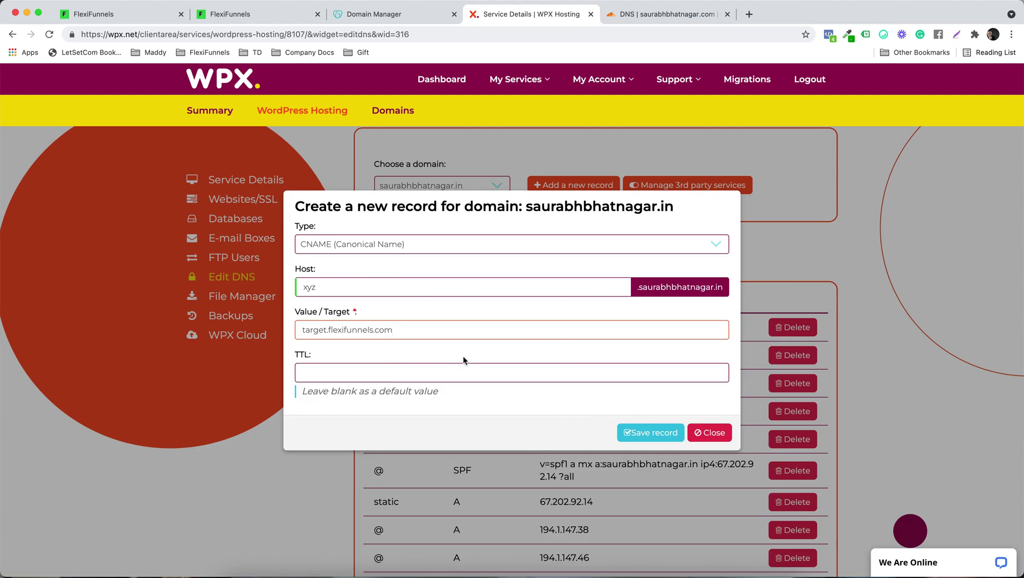
click(651, 433)
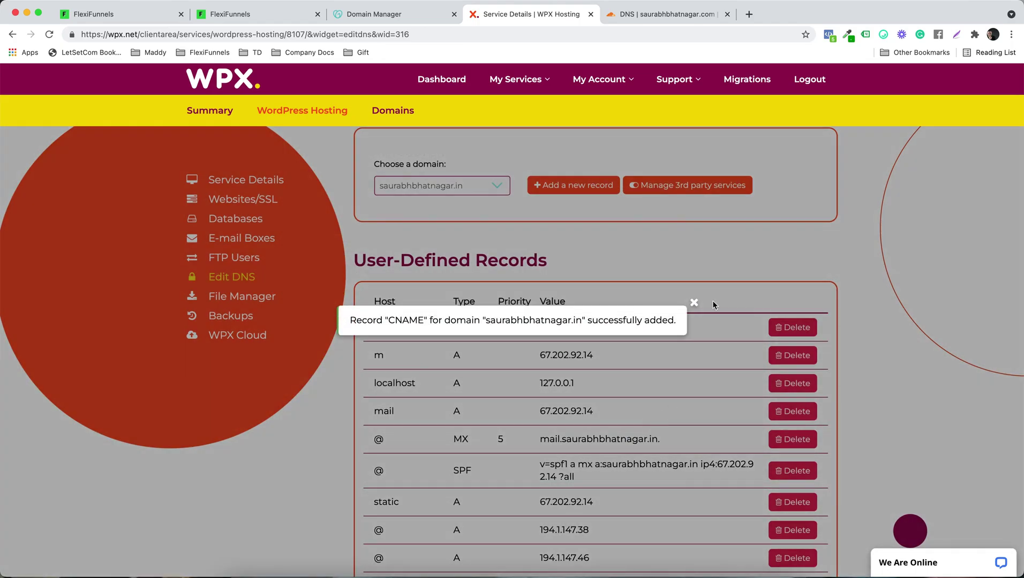
click(695, 303)
scroll(817, 265, down, 5)
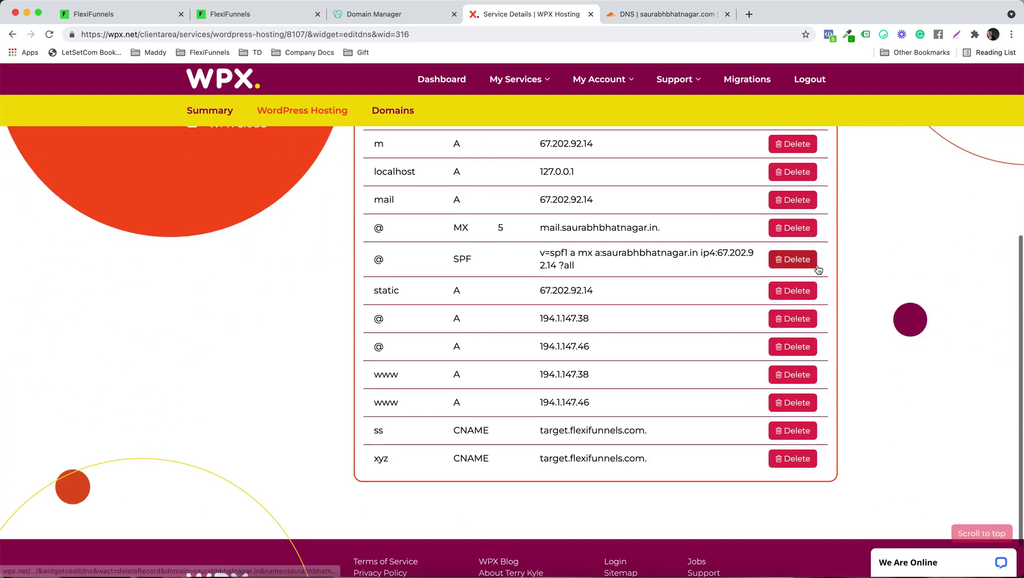
- Switch to Cloudflare's DNS management for the .com domain and start a new CNAME record named xyz
click(664, 14)
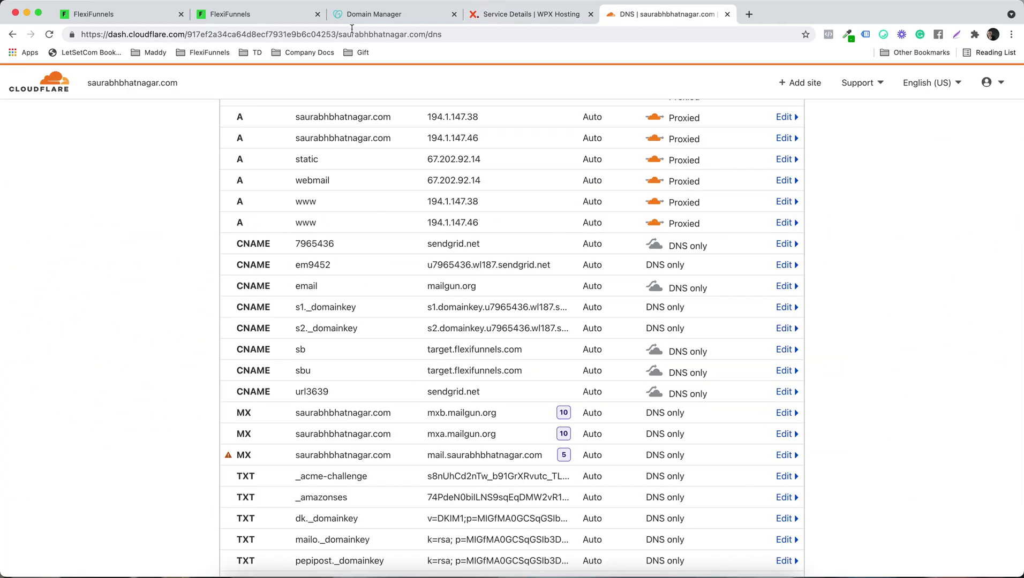
scroll(472, 191, up, 9)
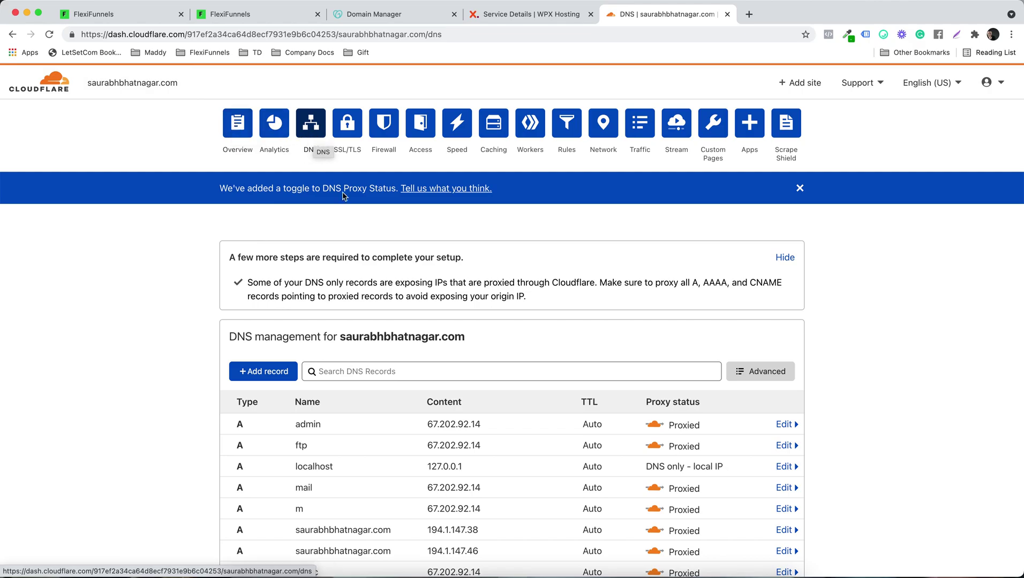
scroll(362, 236, down, 5)
click(264, 201)
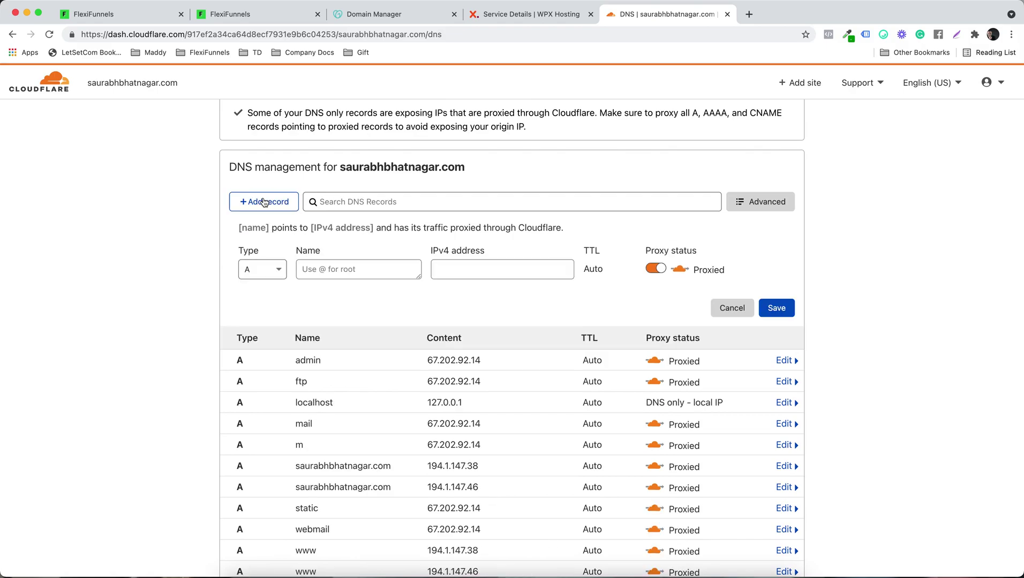
click(339, 262)
click(281, 267)
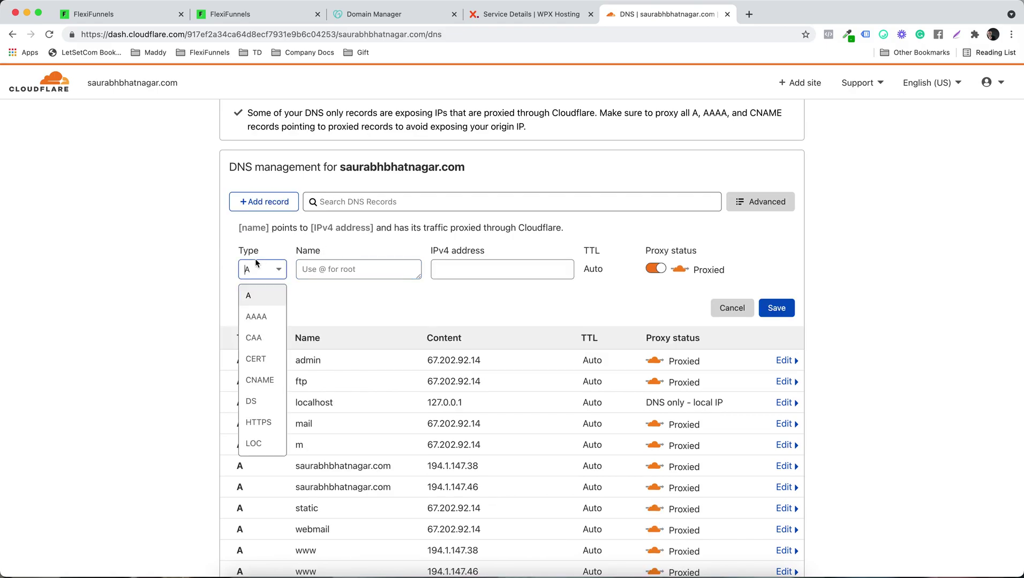
click(272, 391)
text(xyz)
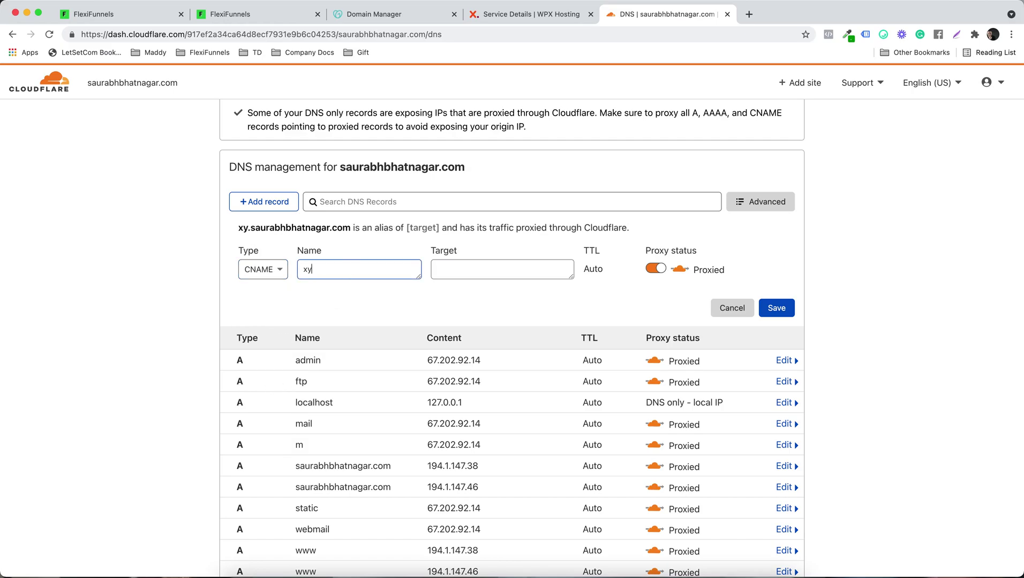
- Set the record's target to target.flexifunnels.com, switch its proxy status to DNS only, and save it
click(248, 19)
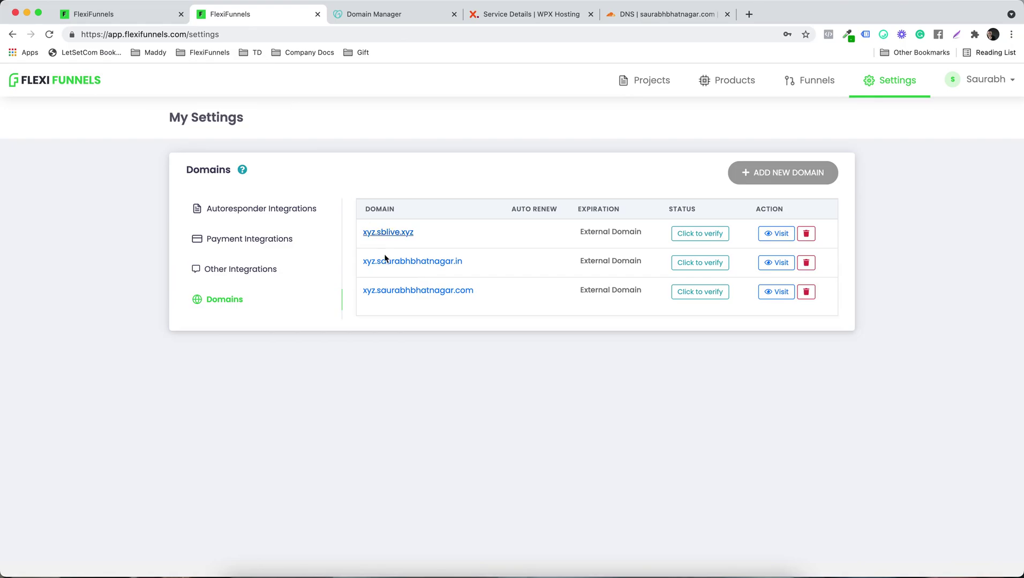
click(637, 16)
click(523, 266)
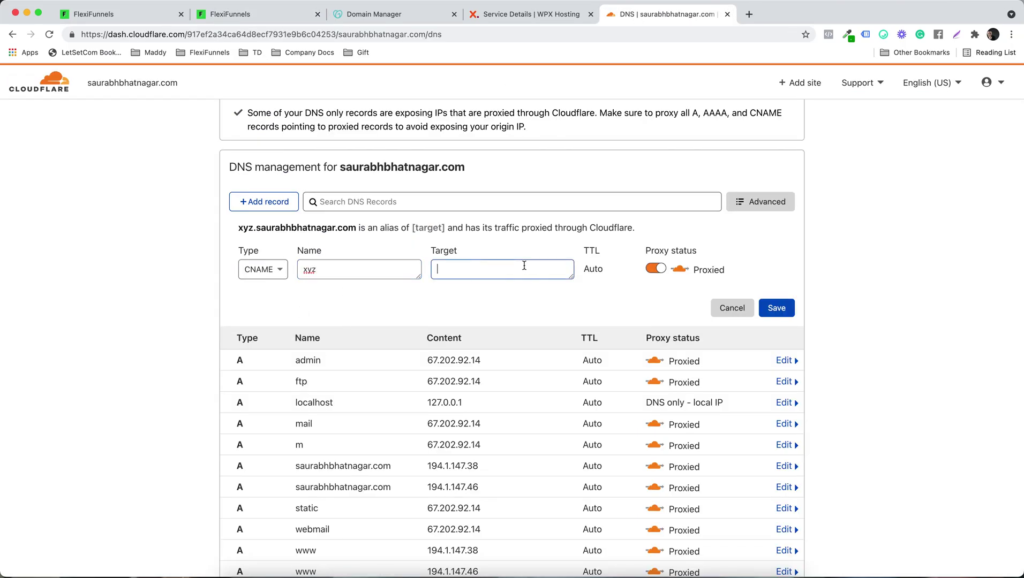
text(target.flexifunnels.com)
click(534, 307)
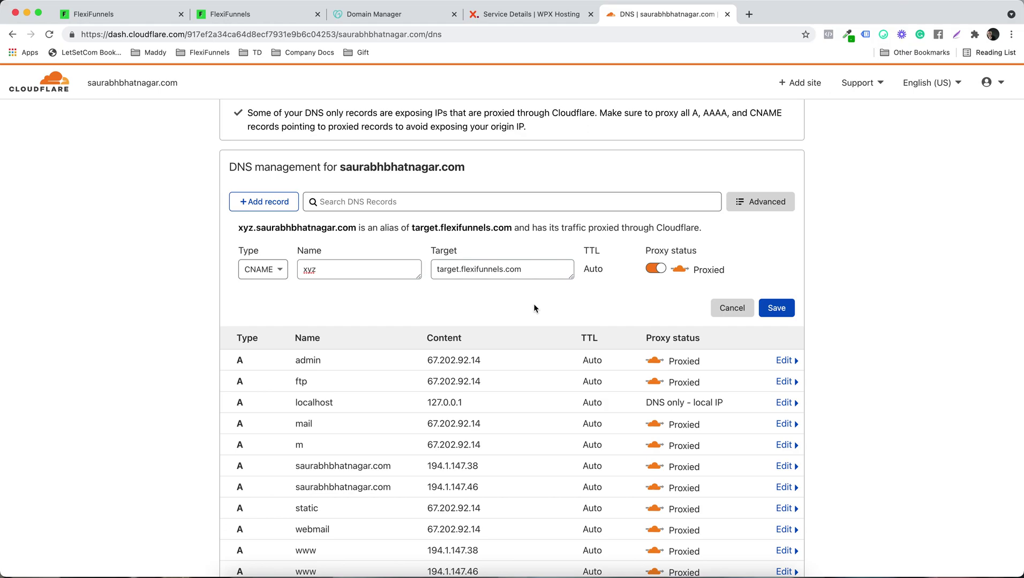
click(660, 270)
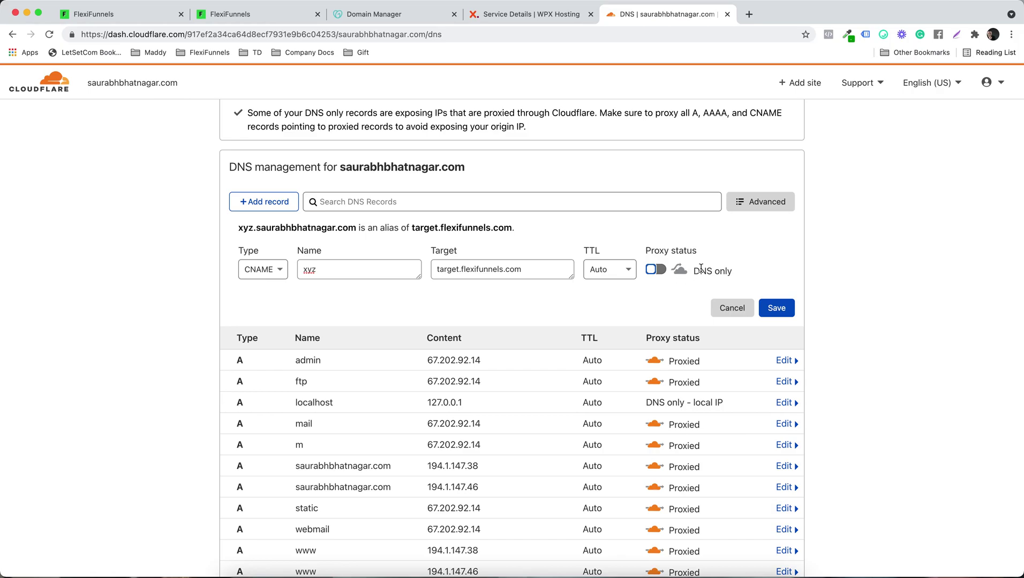
click(778, 309)
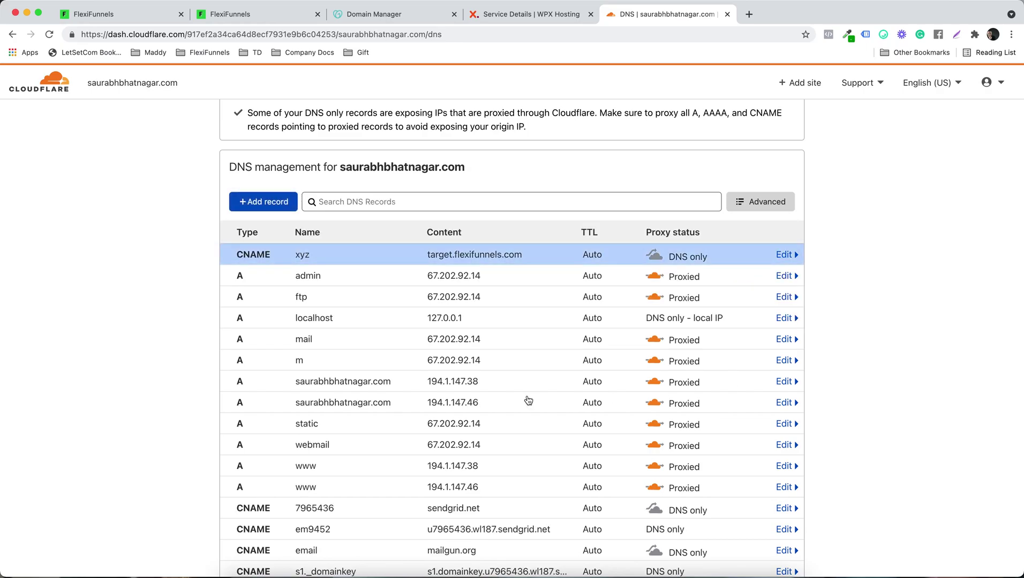
scroll(610, 331, down, 1)
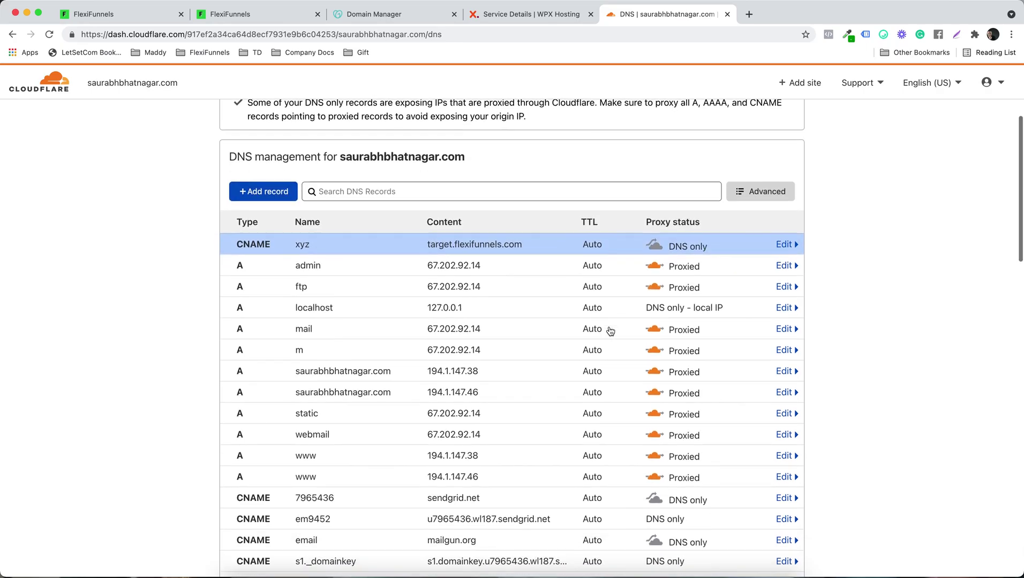
- Return to the FlexiFunnels domain list and verify the .xyz, .in and .com custom domains
click(267, 14)
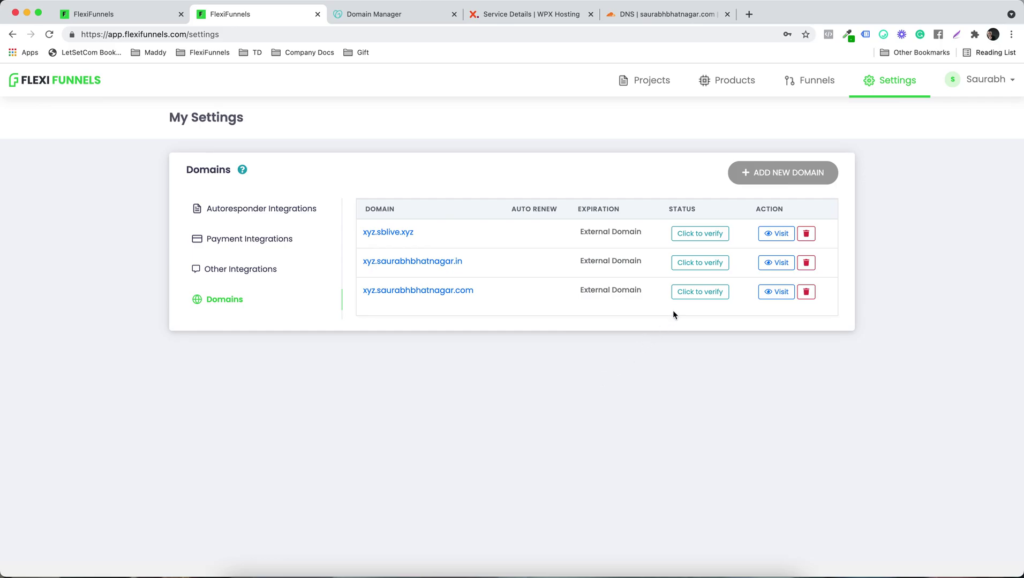
click(700, 235)
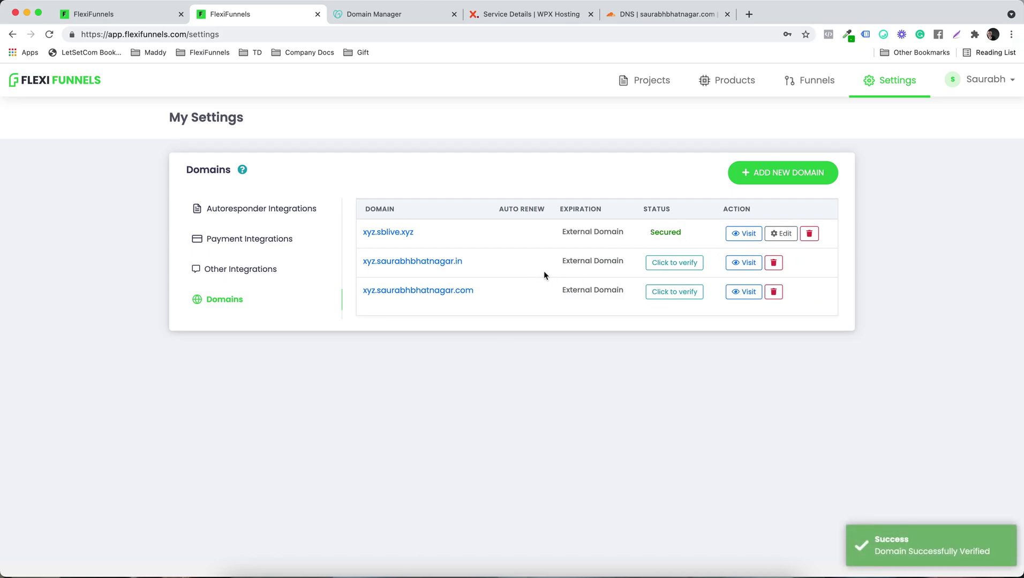
click(678, 264)
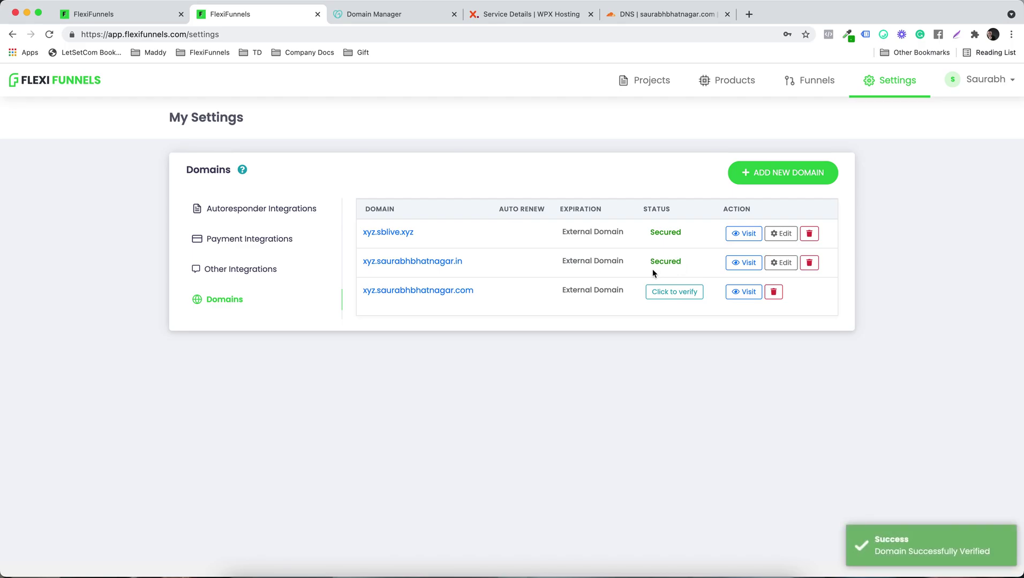
click(669, 295)
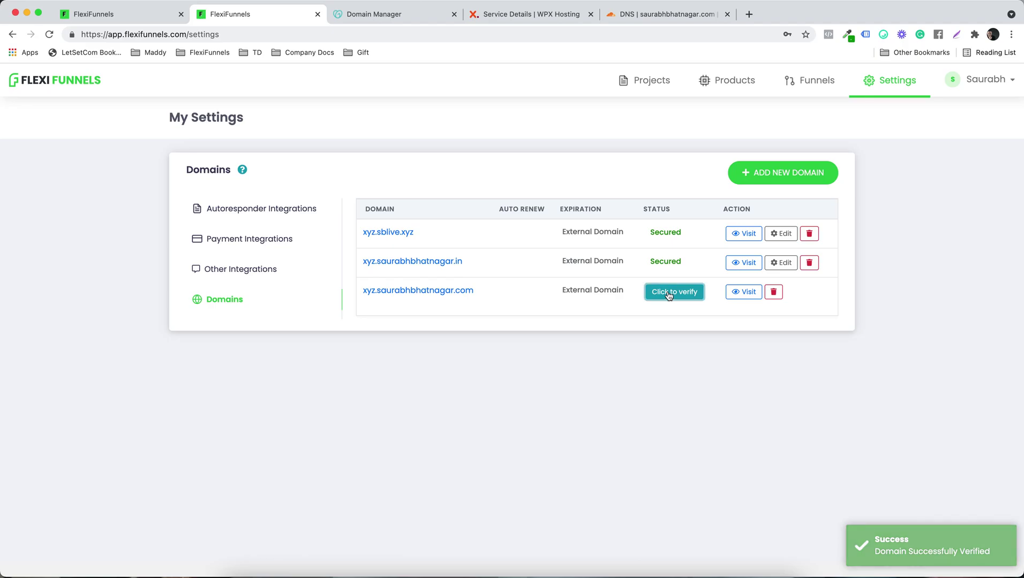
click(668, 296)
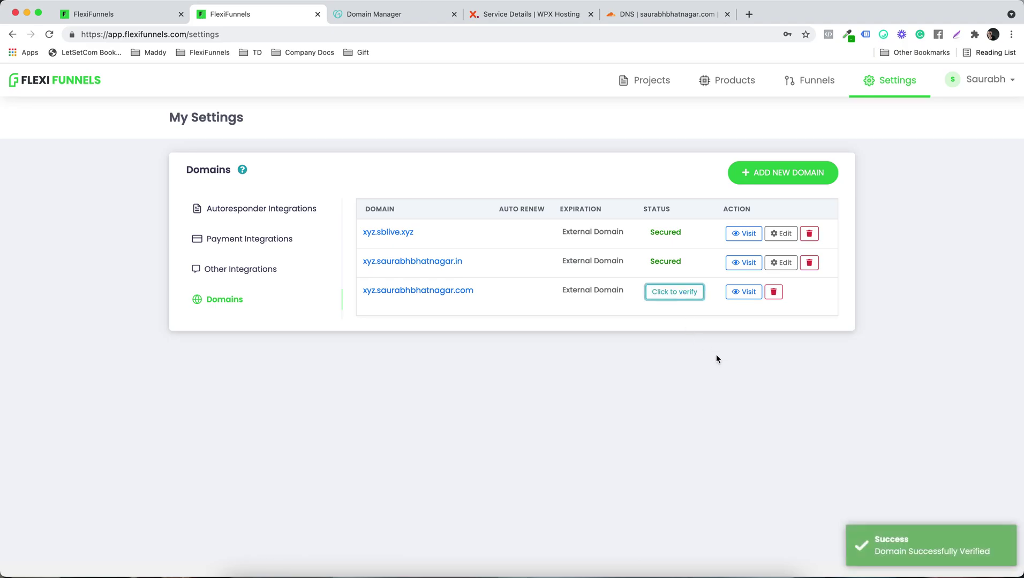
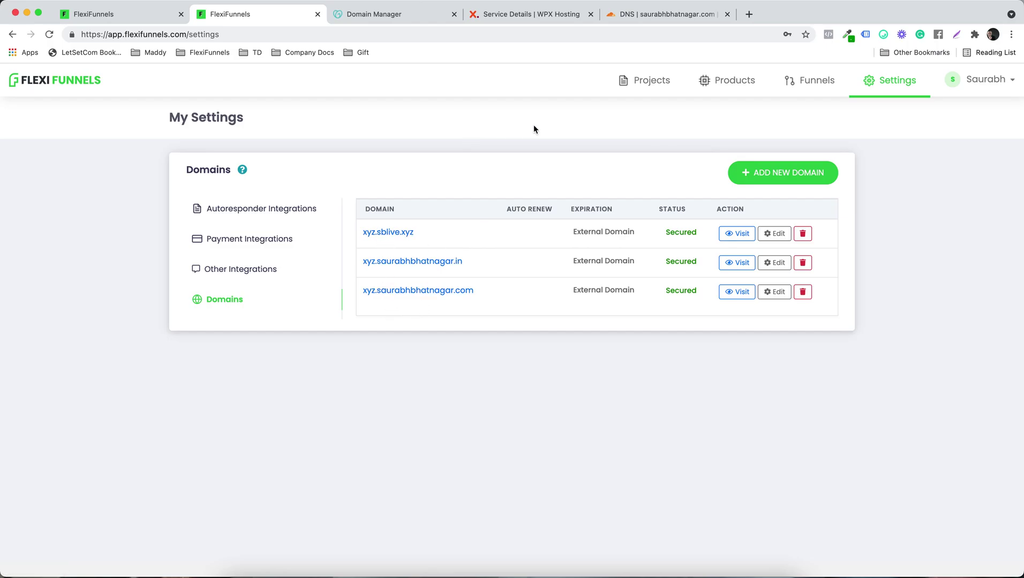
- Create a custom funnel project named Demo and select the Blank Template for its sales page
click(657, 86)
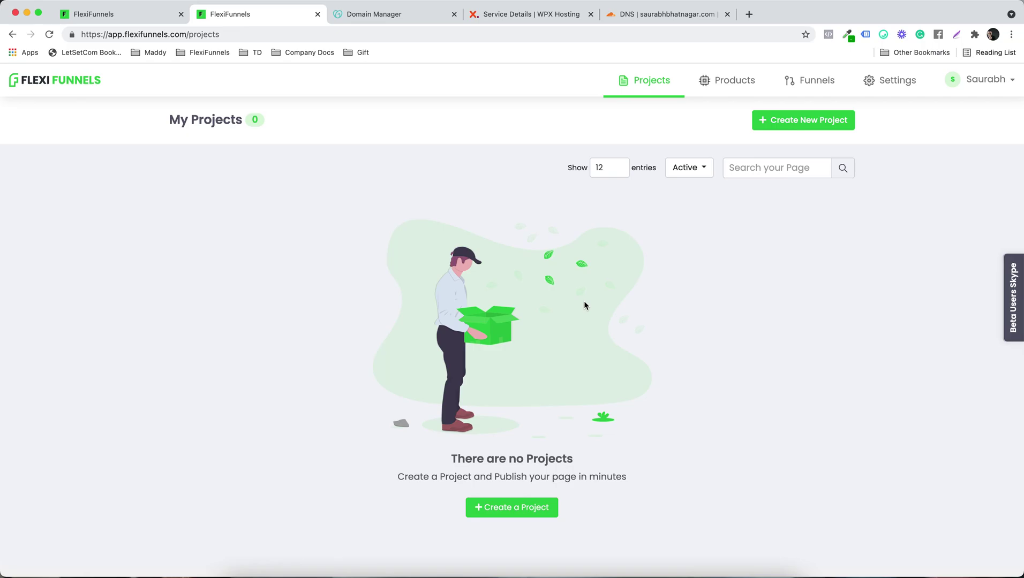
click(783, 119)
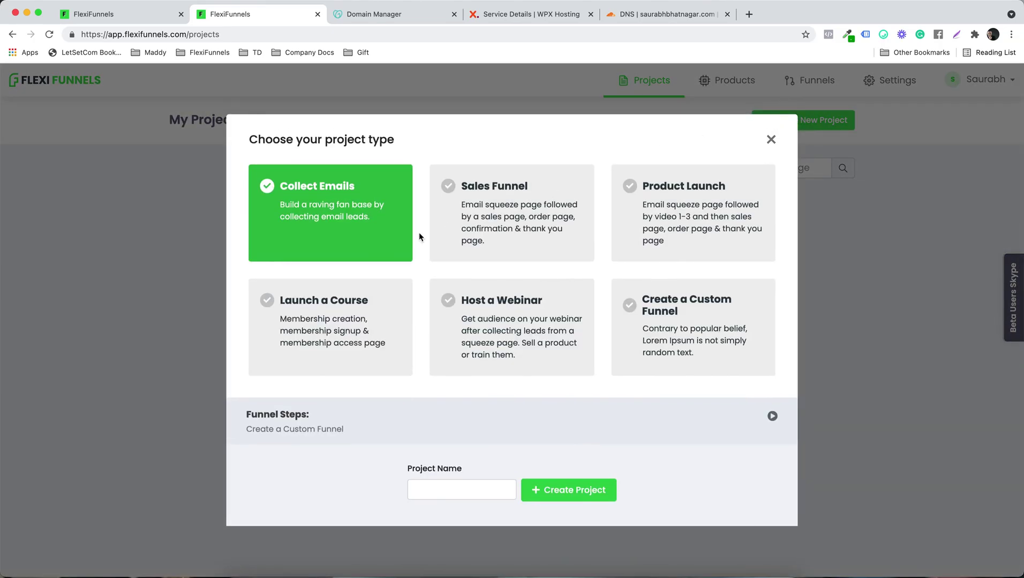
click(691, 327)
click(463, 482)
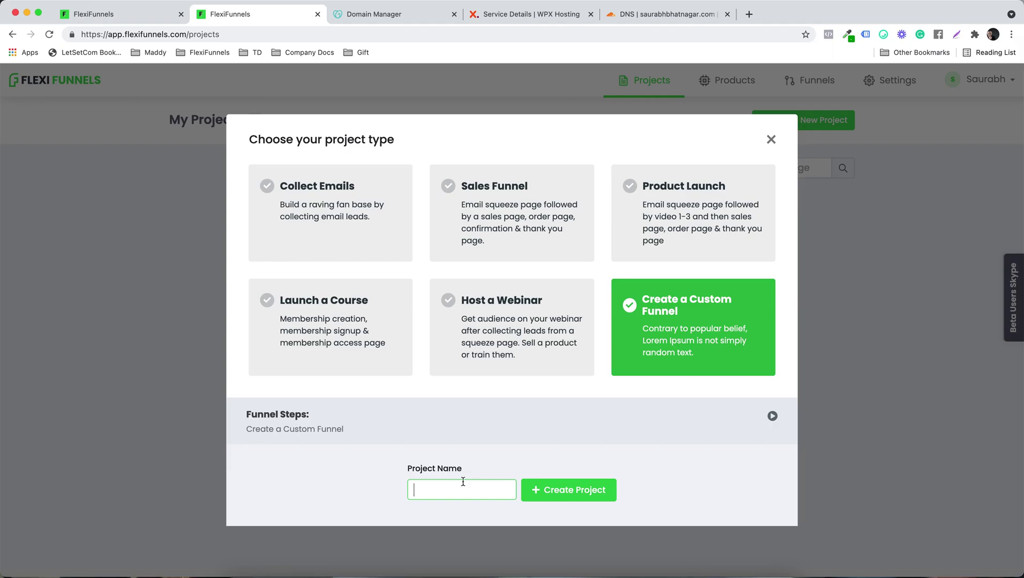
text(Demo)
click(568, 491)
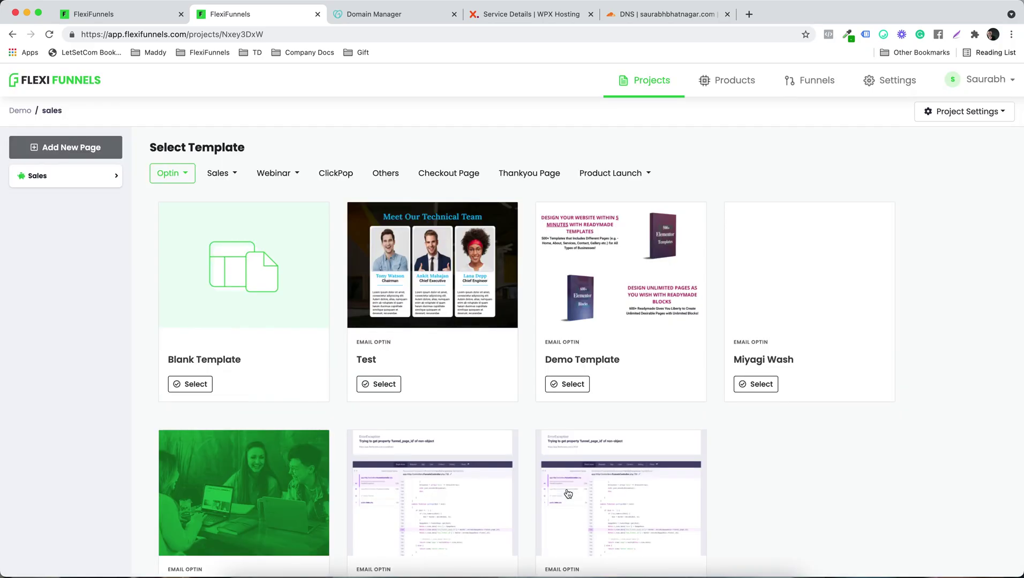
click(185, 385)
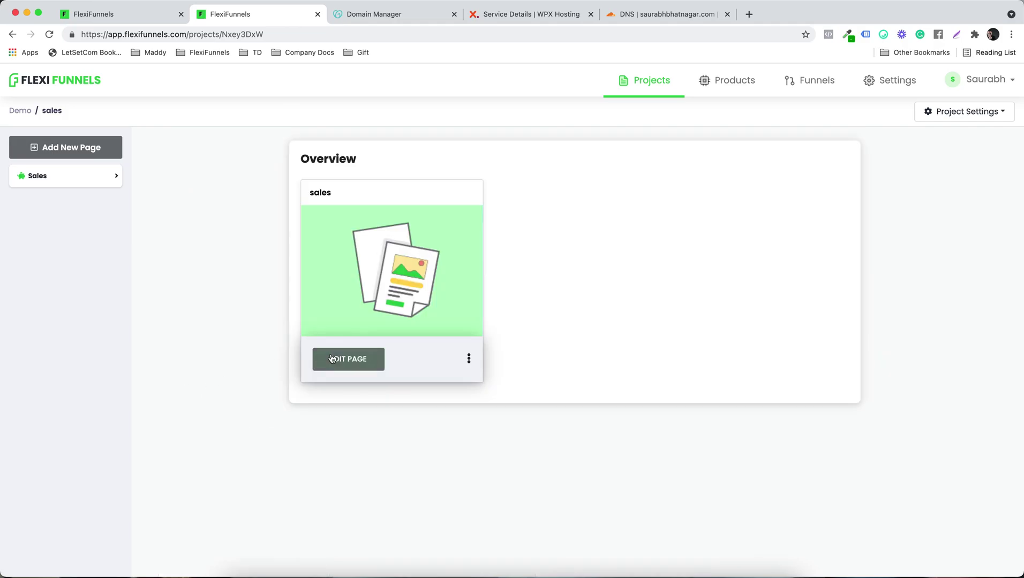
- Open the sales page for editing and add a section containing a one-column row
click(332, 363)
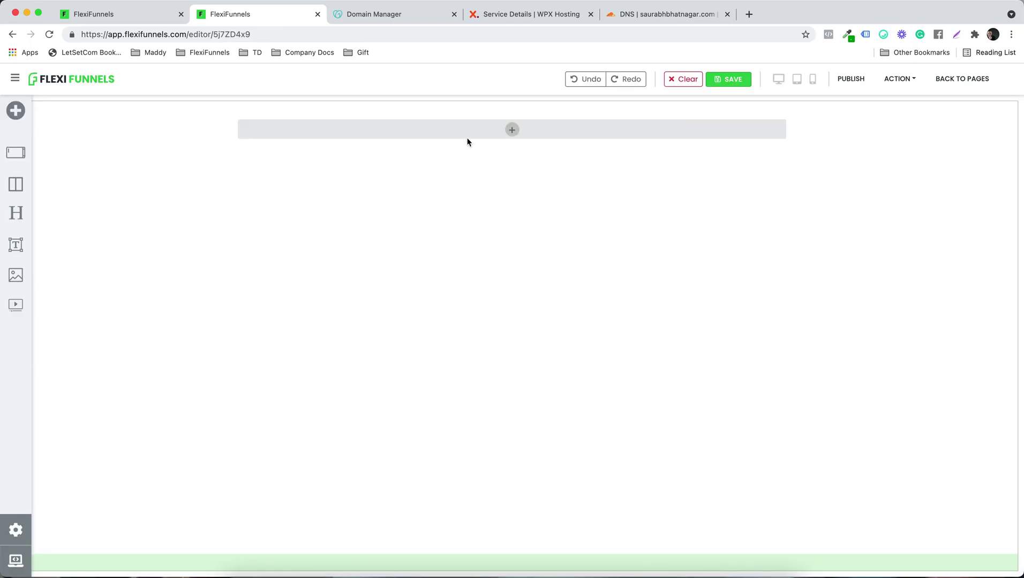
click(509, 129)
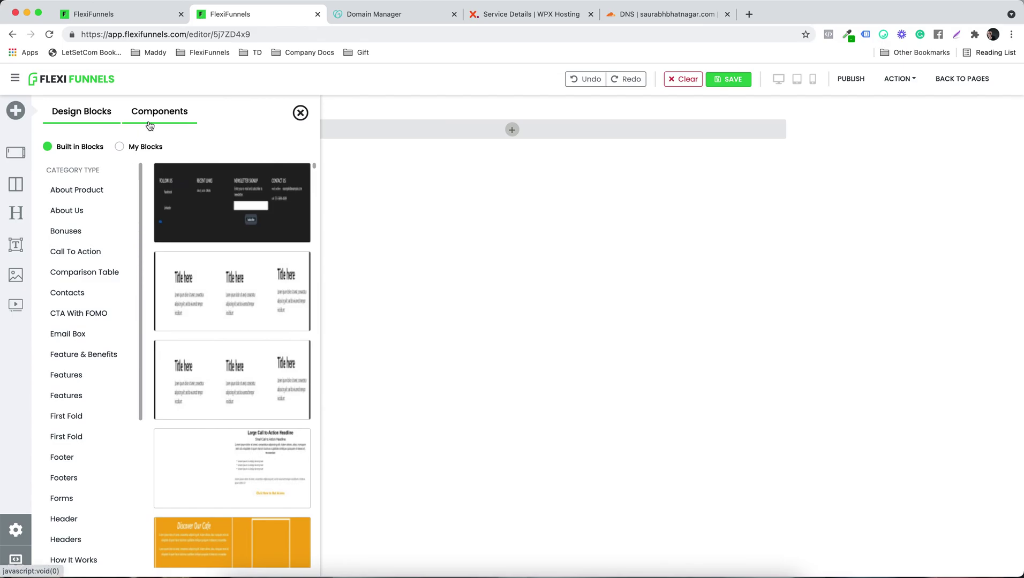
click(150, 125)
drag(75, 220, 503, 132)
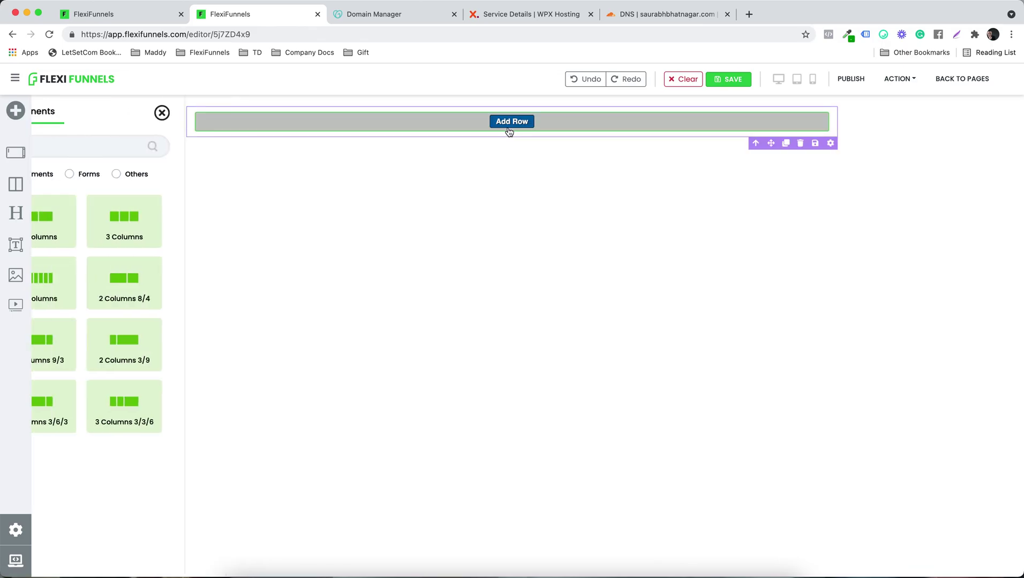
drag(103, 217, 530, 138)
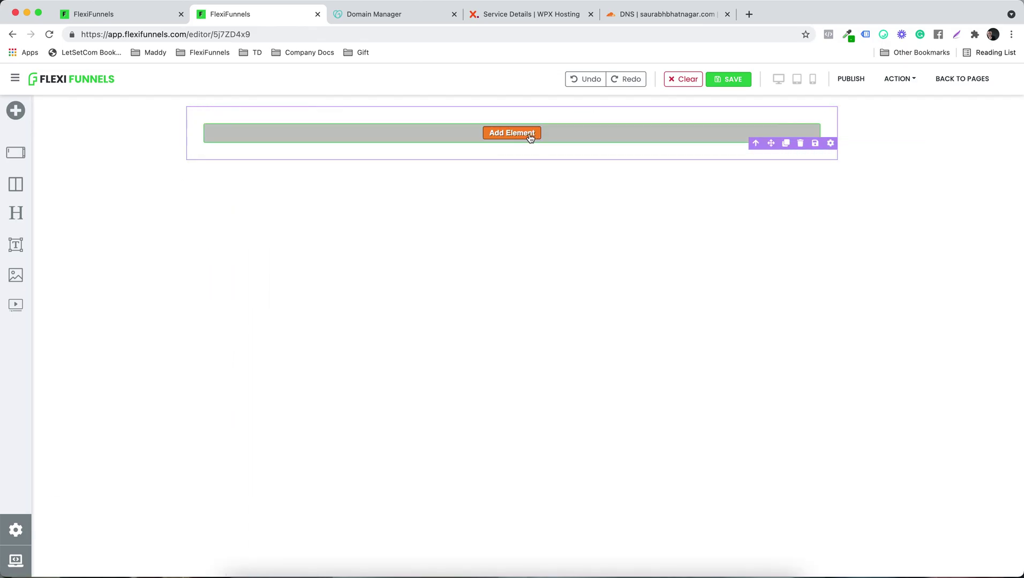
- Add a Headline element to the row with a Sub Headline element beneath it
click(531, 137)
click(58, 245)
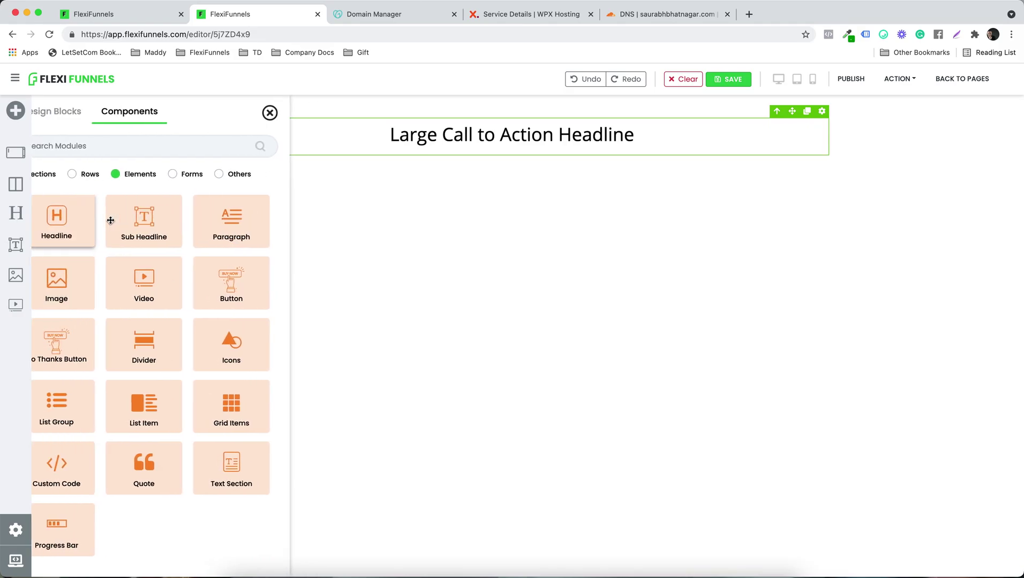
click(511, 151)
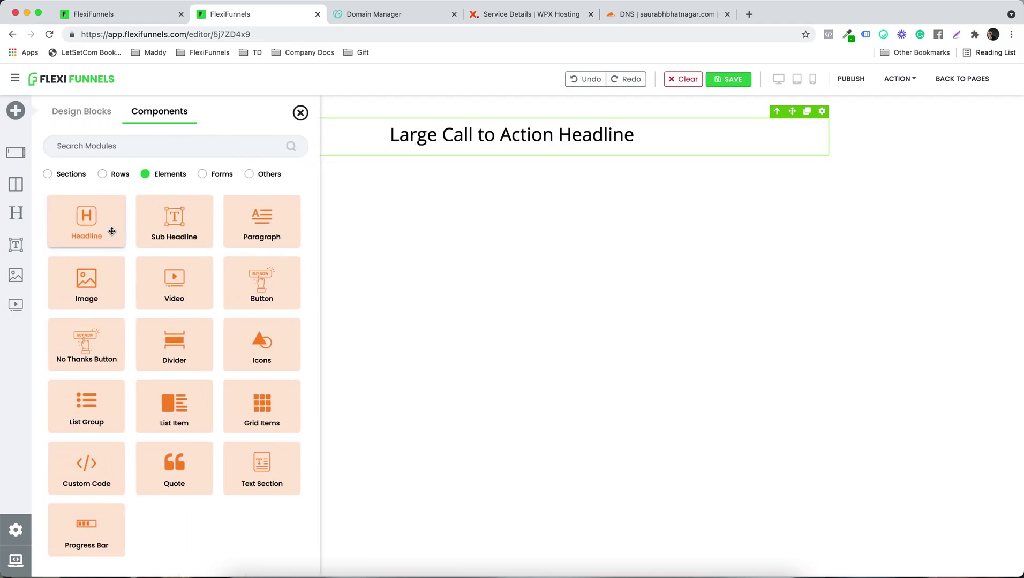
click(172, 220)
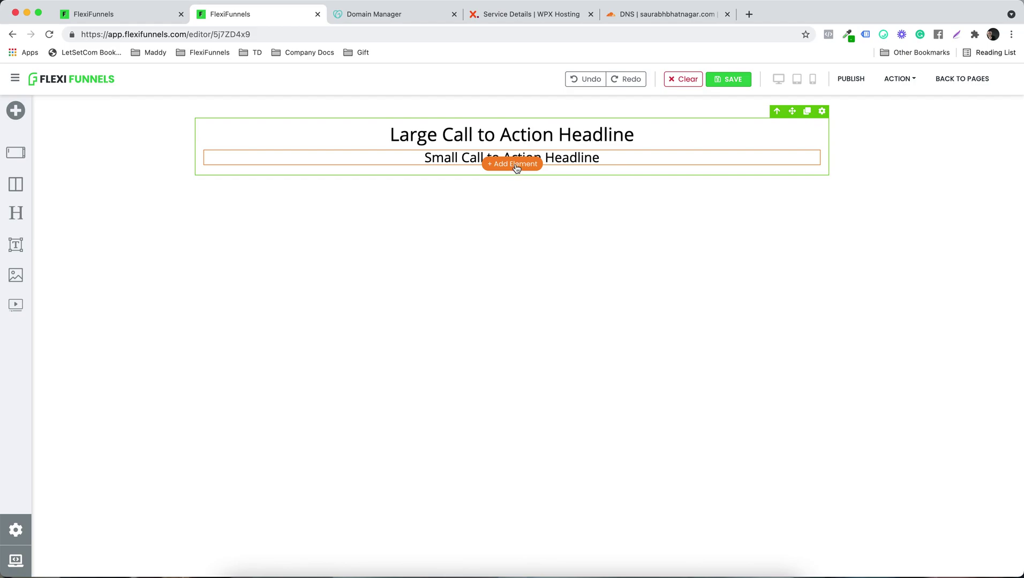
- Add a Video element below the sub headline, followed by a Button element
click(515, 167)
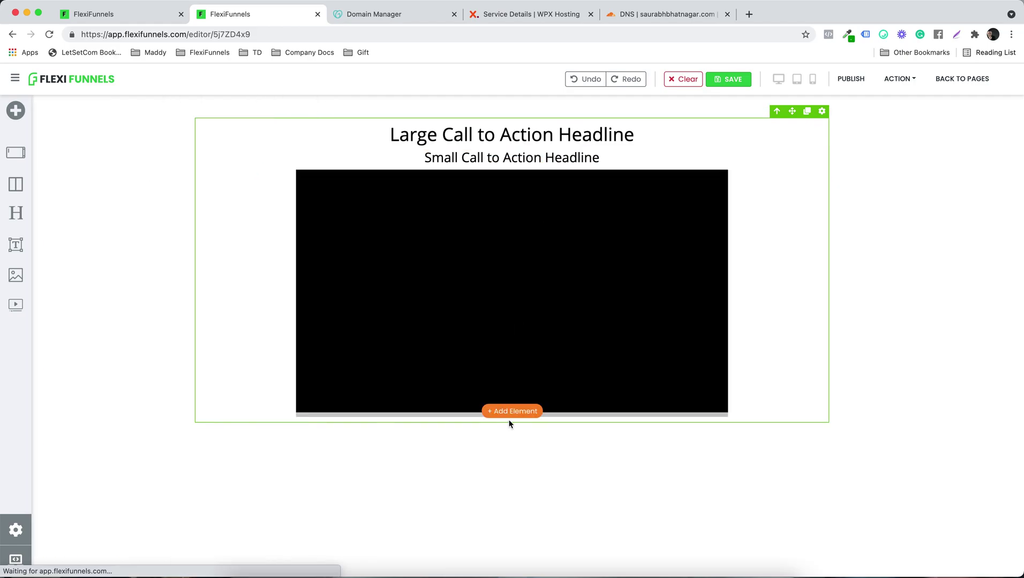
click(520, 413)
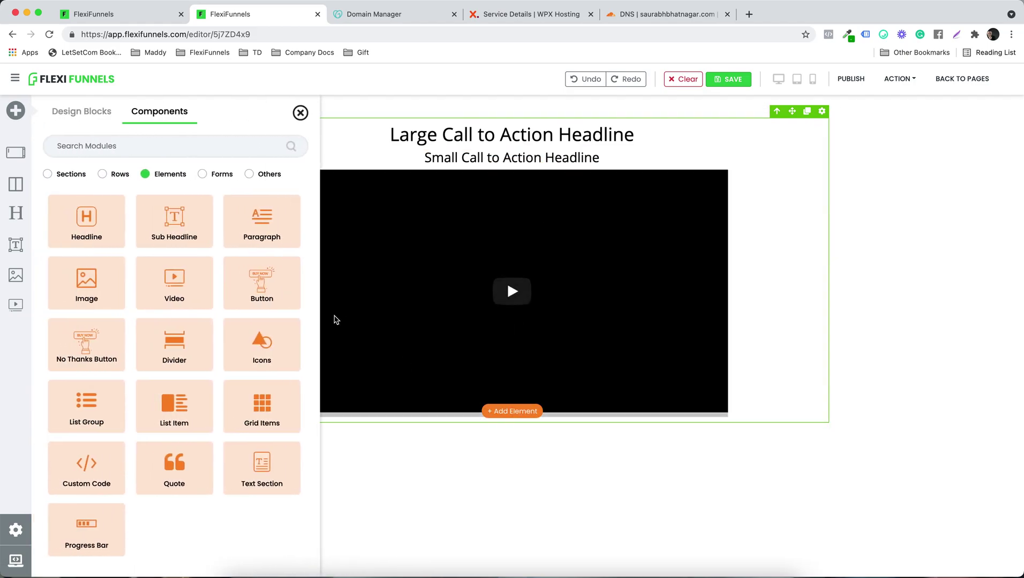
click(271, 293)
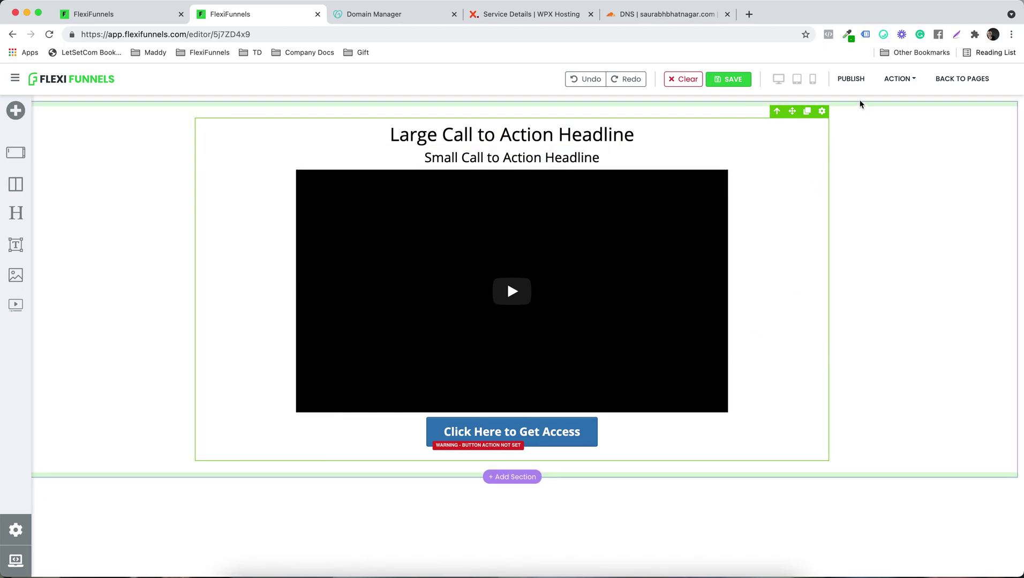
- Publish the sales page, then open its published URL and reload it
click(851, 80)
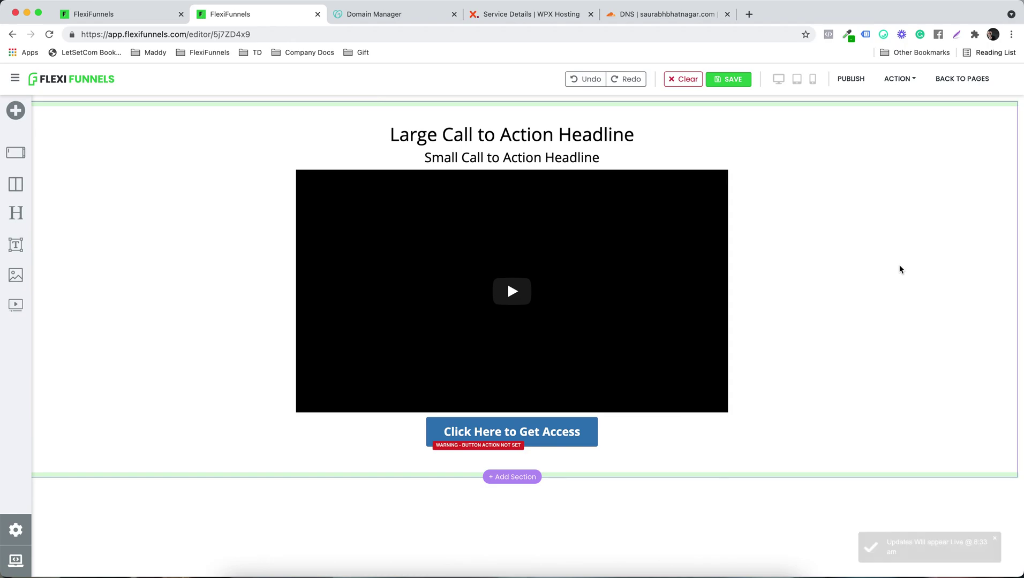
click(890, 80)
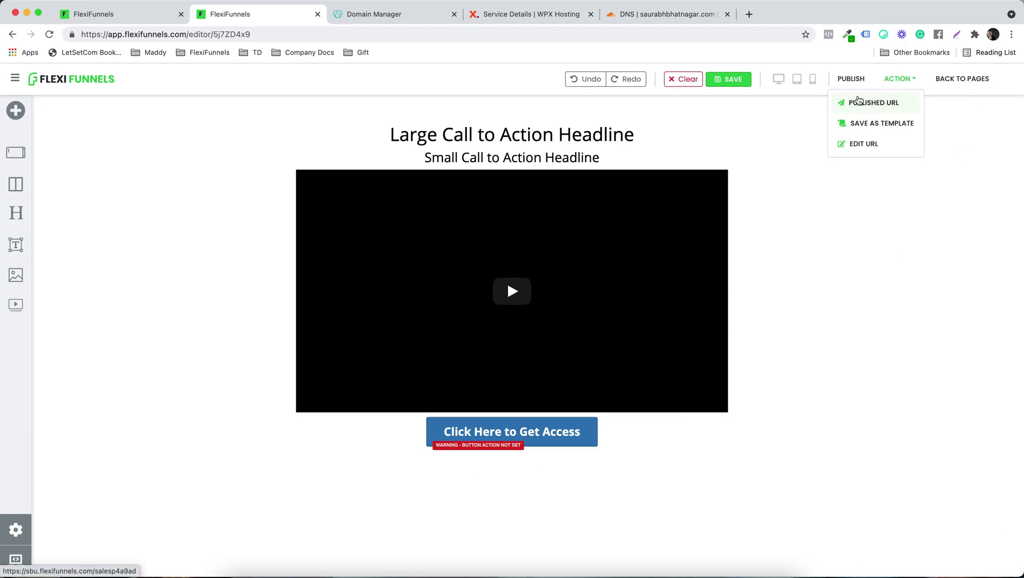
click(873, 103)
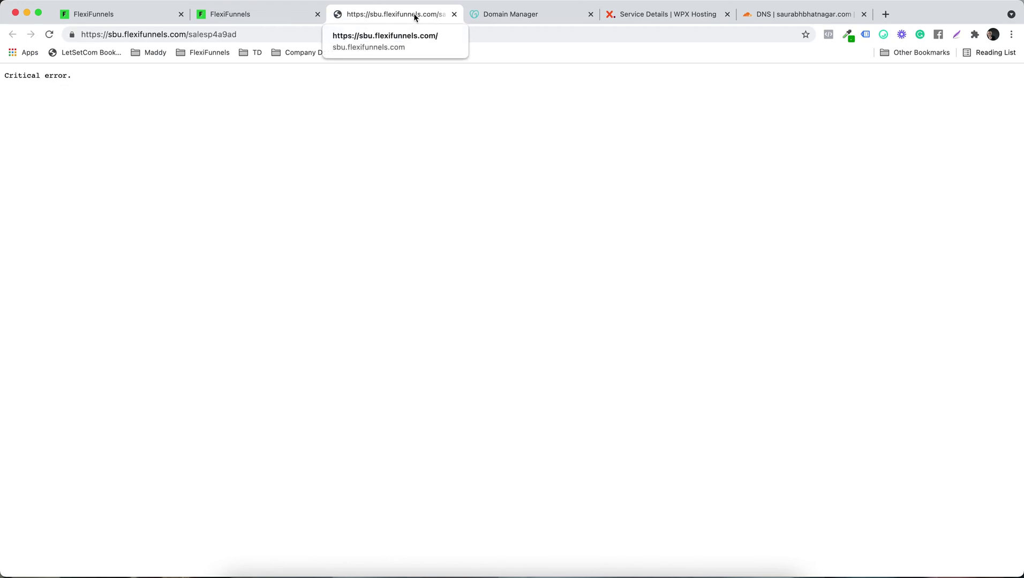
key(super+r)
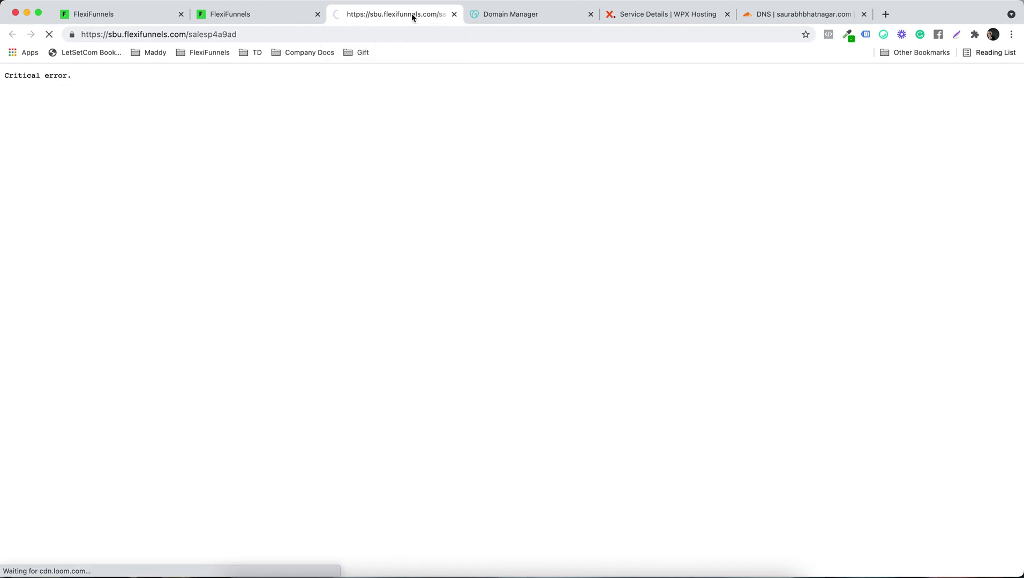
- Publish the sales page again from the editor and view the open live-page tab
click(255, 20)
click(856, 80)
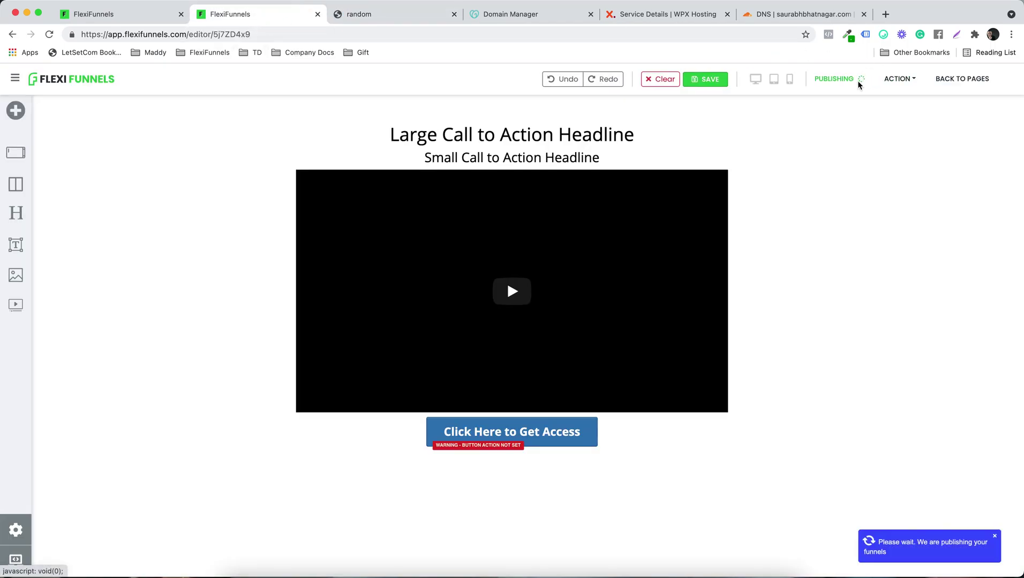
click(377, 20)
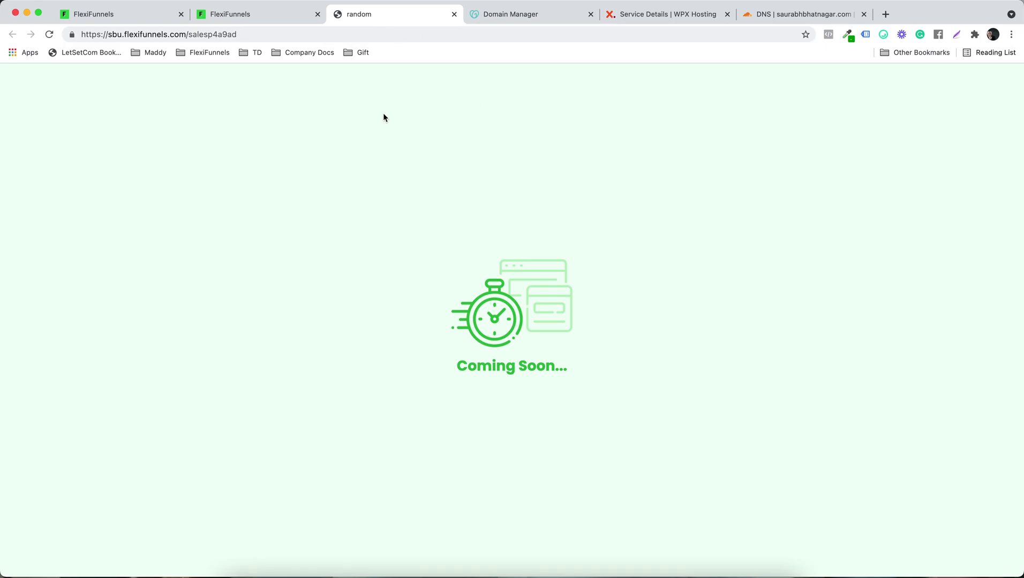
- Open the published URL in a new tab from the editor and close the outdated Coming Soon tab
click(289, 14)
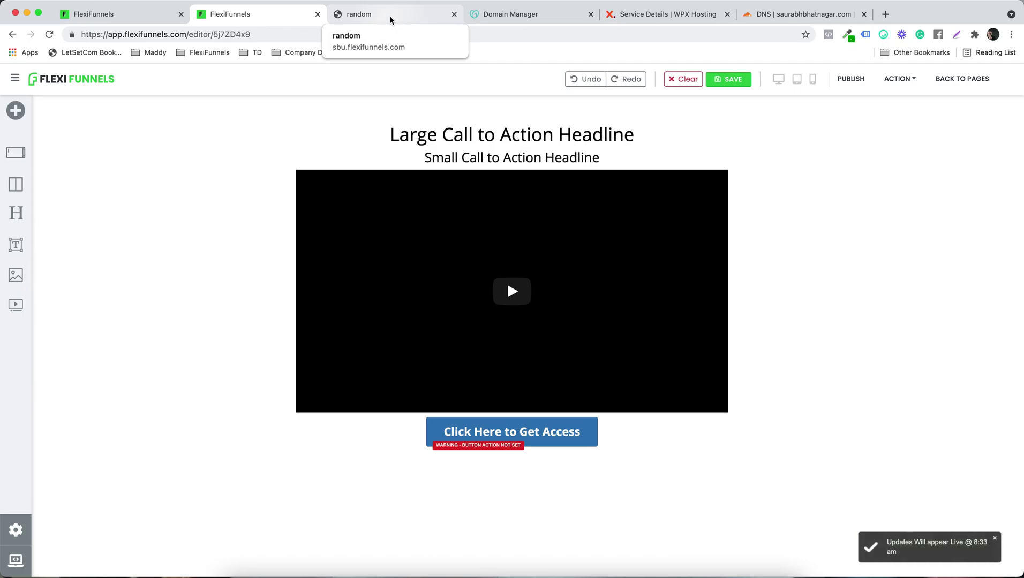
click(898, 79)
click(867, 103)
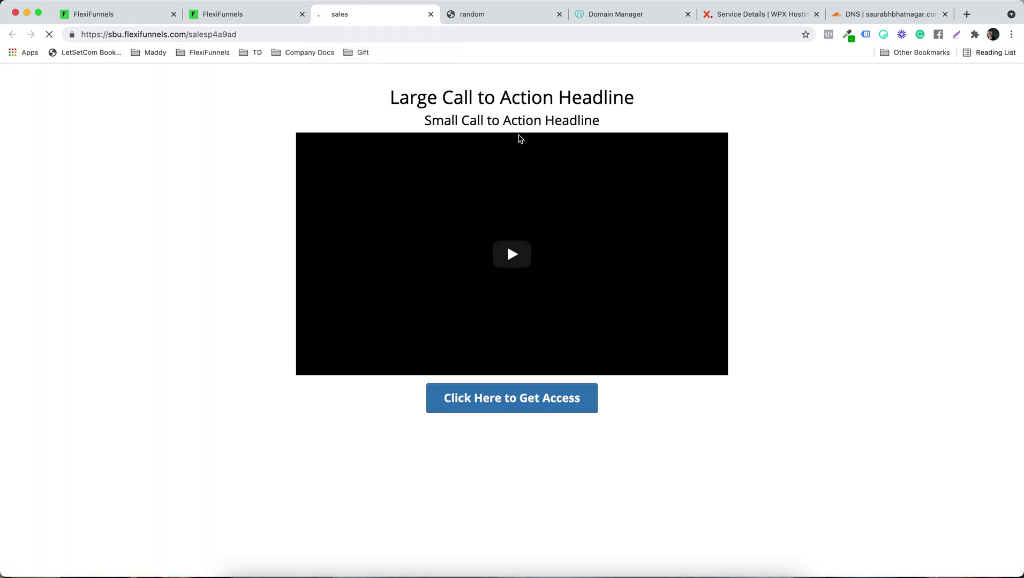
click(514, 14)
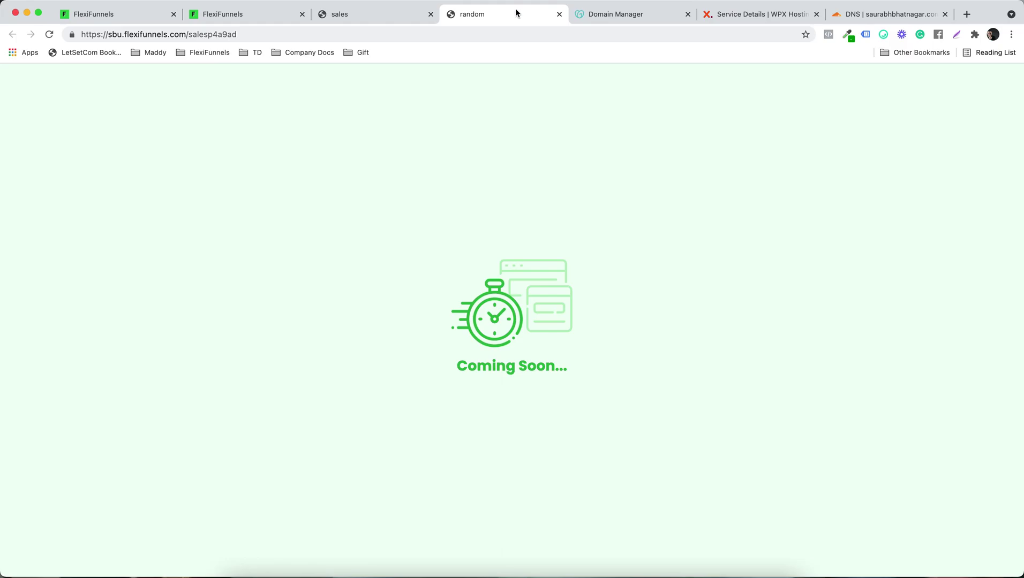
click(558, 14)
- Leave the editor for the project's pages and examine the domain in the published page's address
click(256, 18)
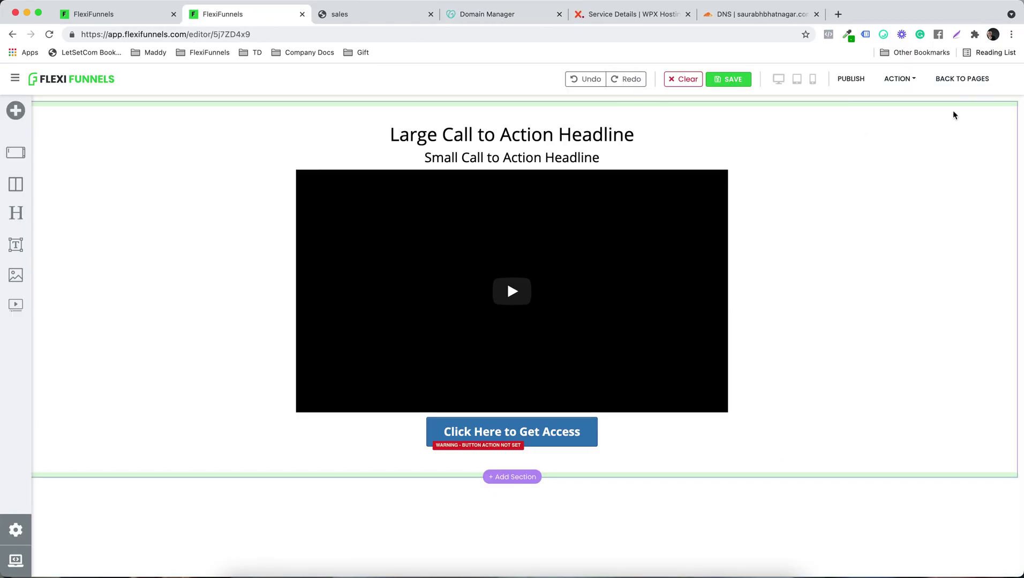
click(962, 79)
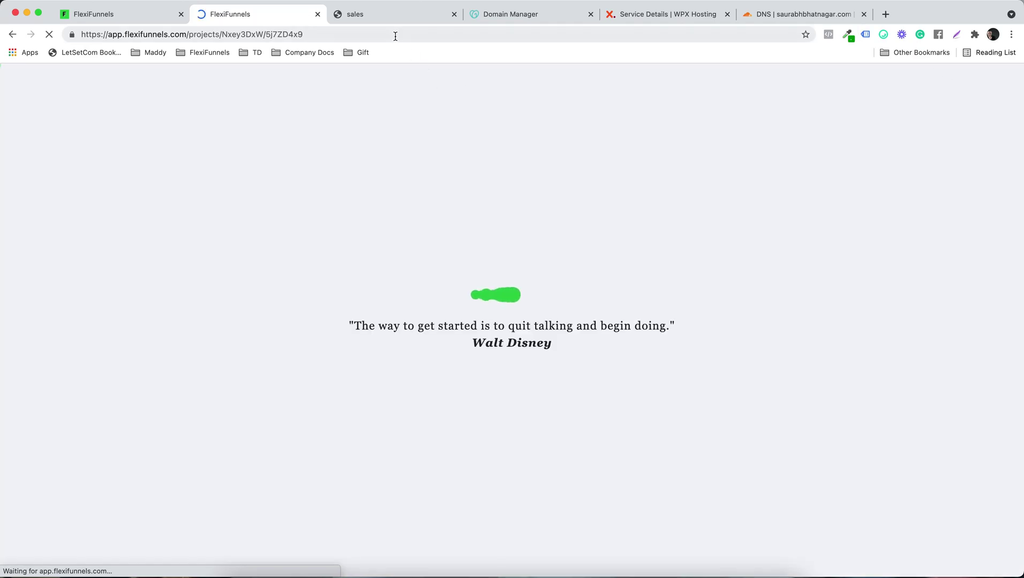
click(370, 16)
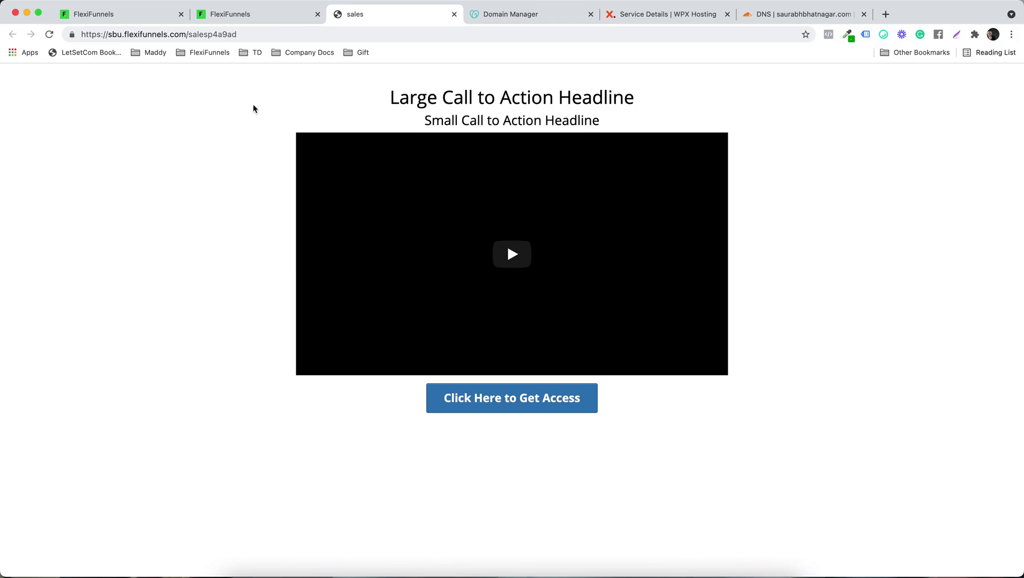
drag(484, 91, 507, 115)
click(507, 115)
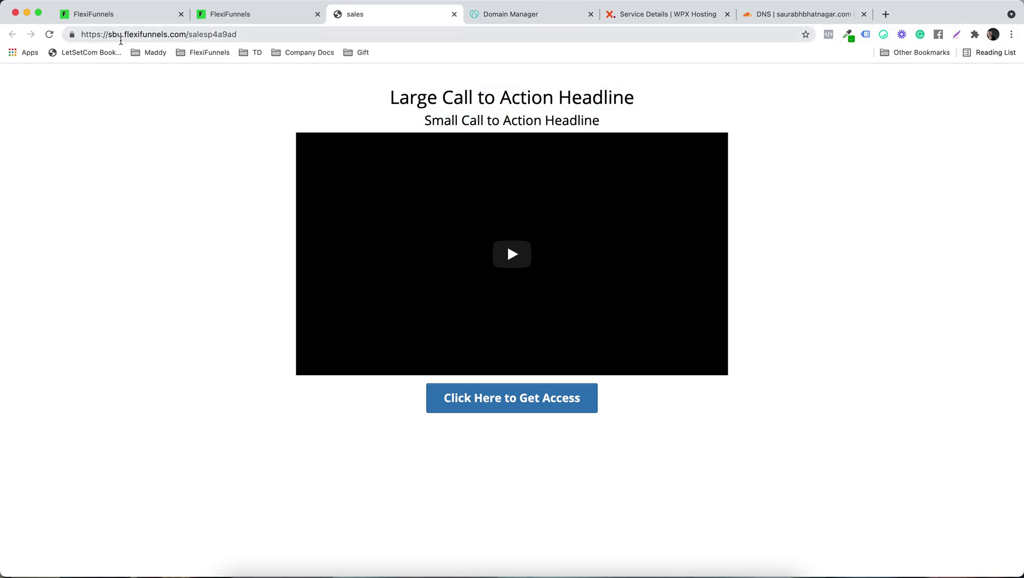
drag(109, 35, 184, 33)
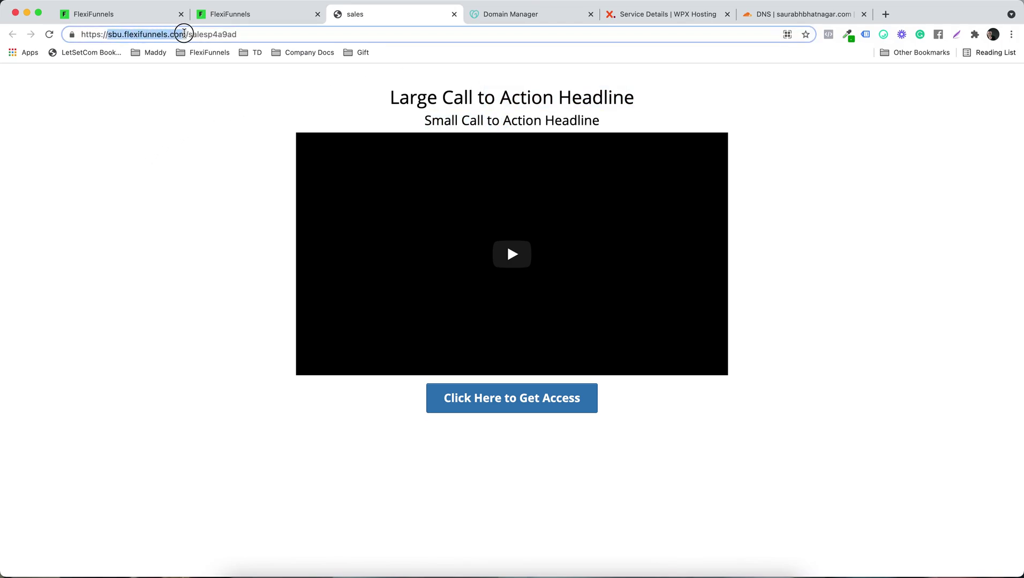
- Open Account Settings in a separate tab to check the account's FlexiFunnels subdomain, and close that tab
click(267, 13)
click(990, 93)
right_click(949, 162)
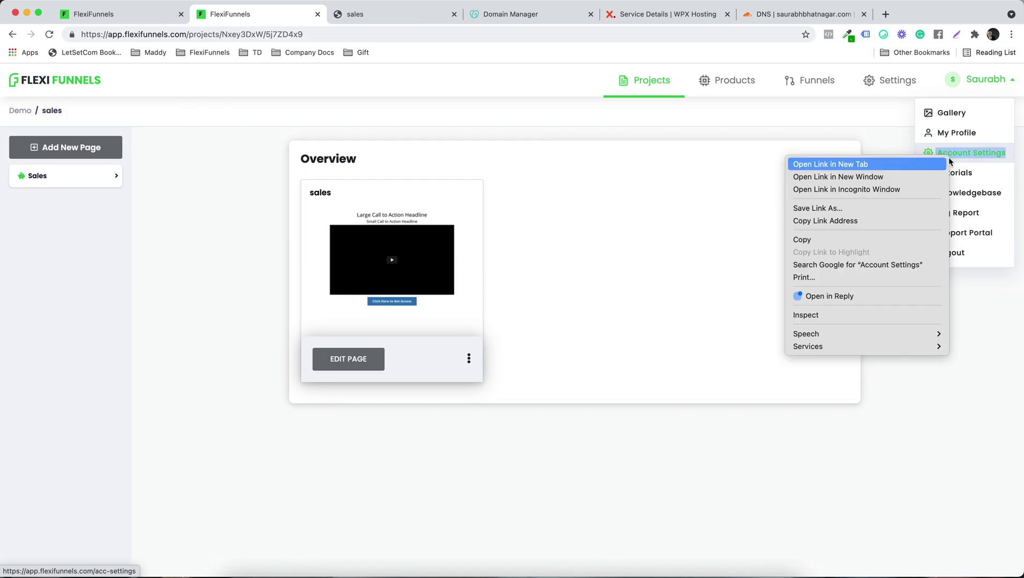
click(903, 162)
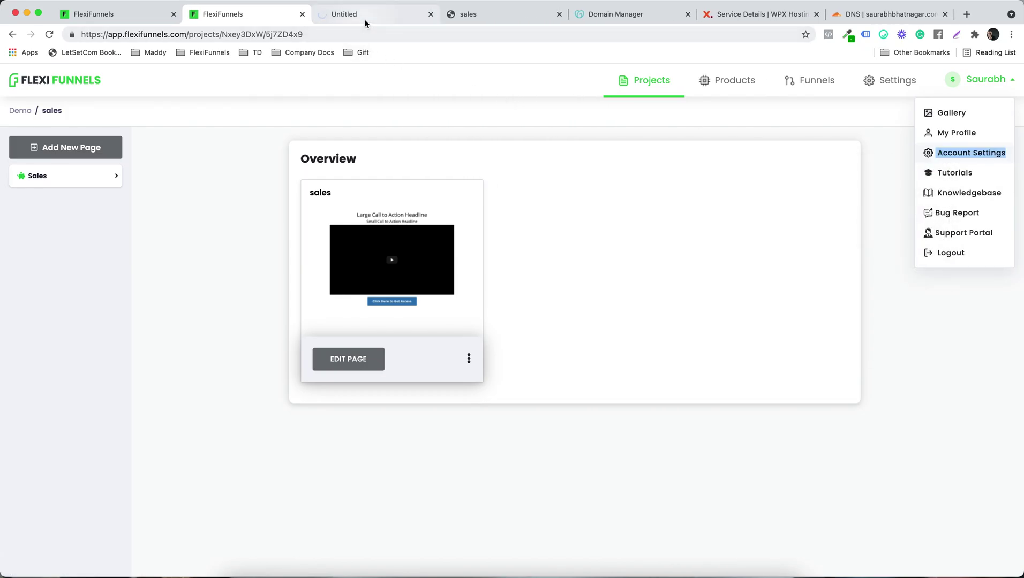
click(364, 19)
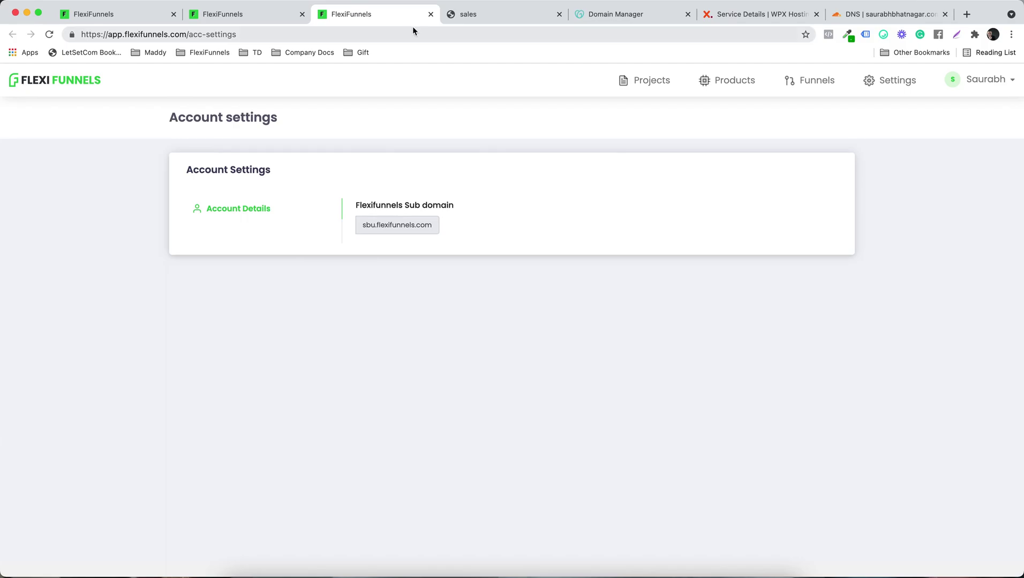
click(431, 14)
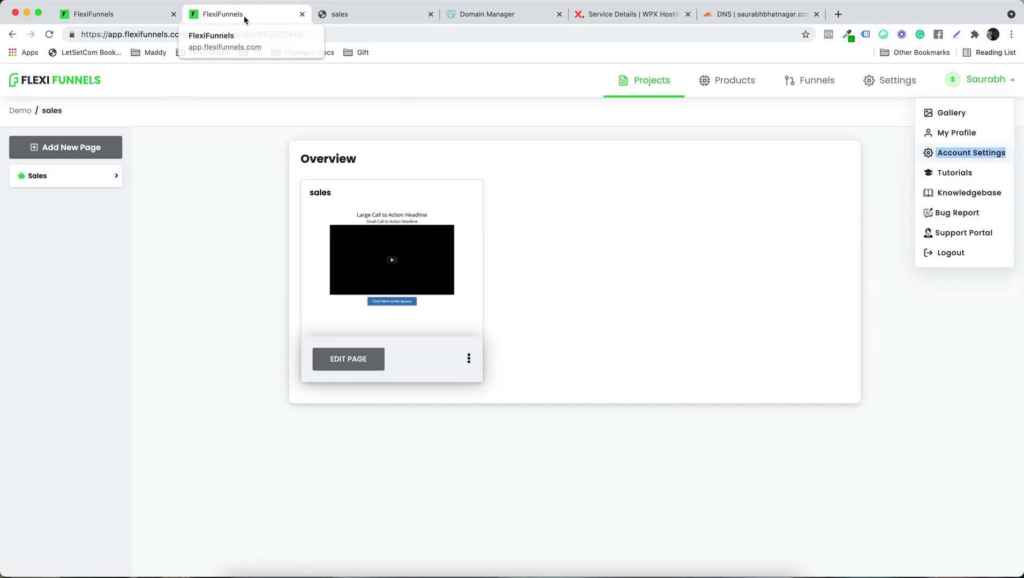
- Compare the account subdomain with the domain part of the live sales page's address
click(339, 15)
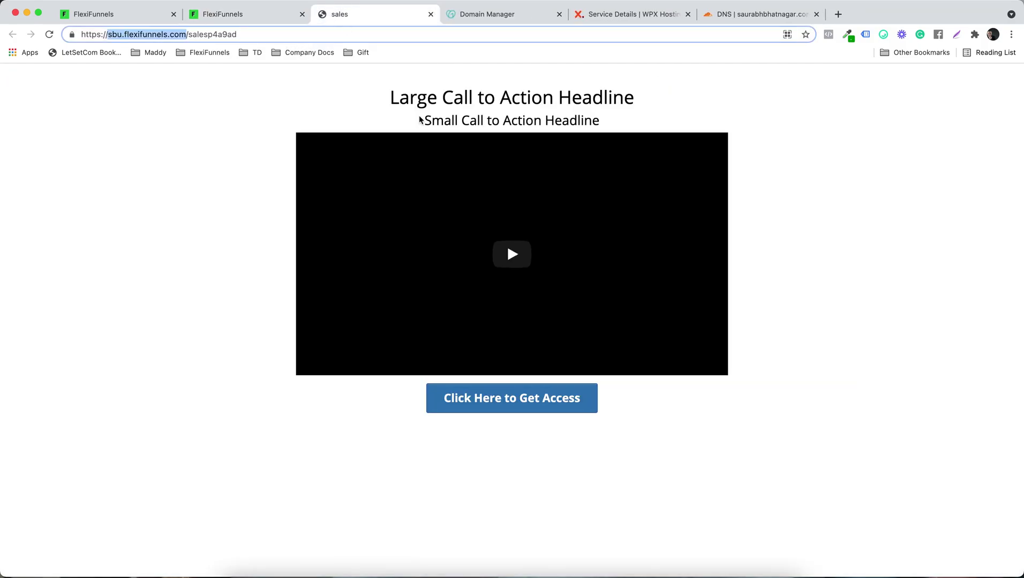
drag(108, 35, 181, 34)
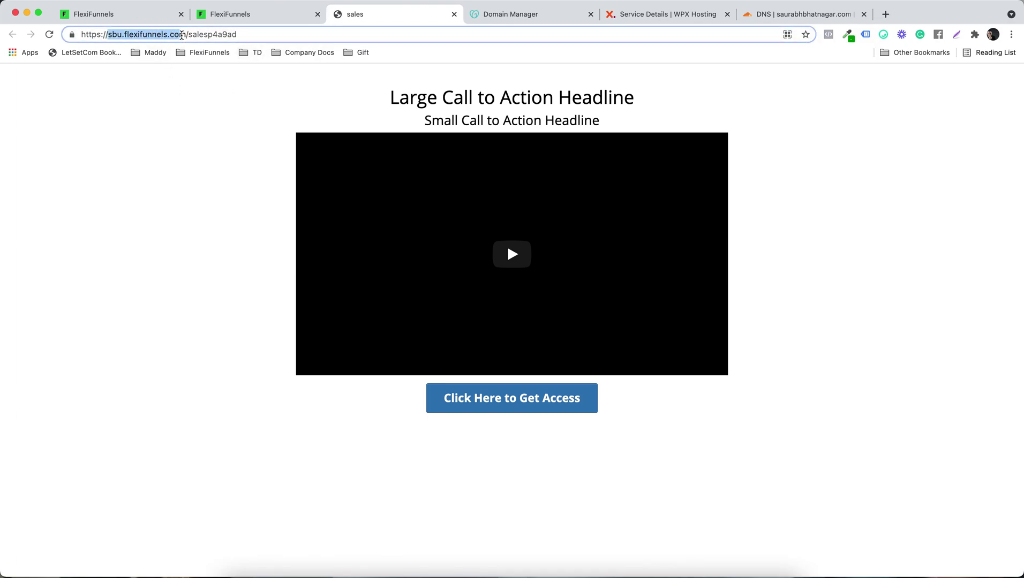
click(181, 34)
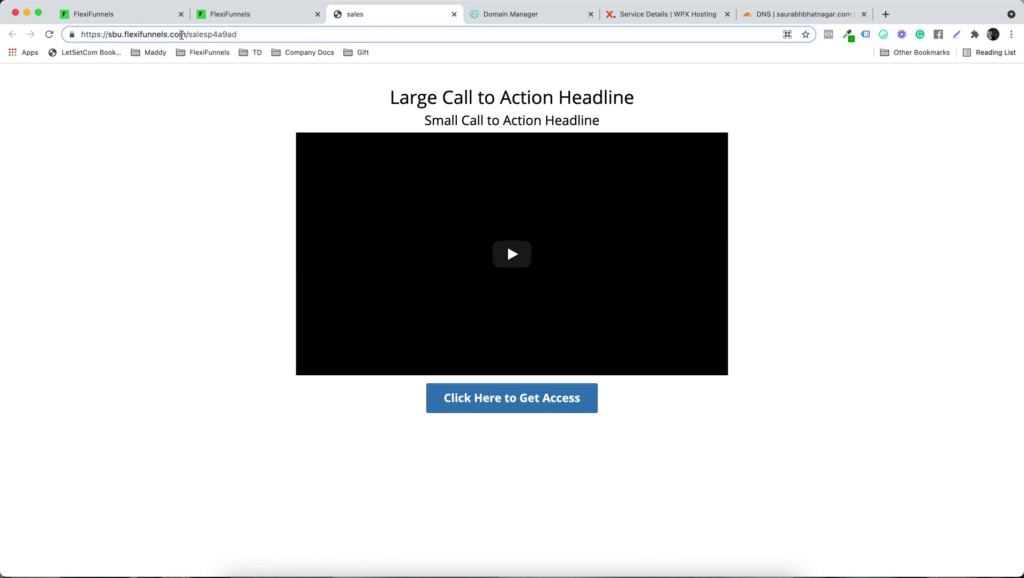
double_click(120, 34)
click(121, 34)
drag(108, 35, 186, 35)
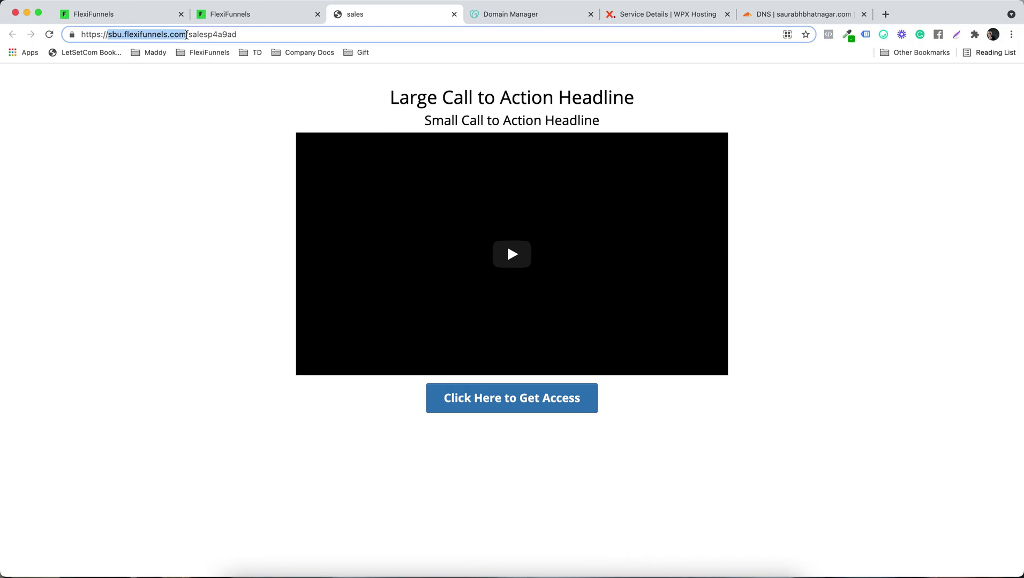
- In the project's general settings, register the xyz subdomain of the .com domain as the web address, save it, and return to the overview
click(271, 18)
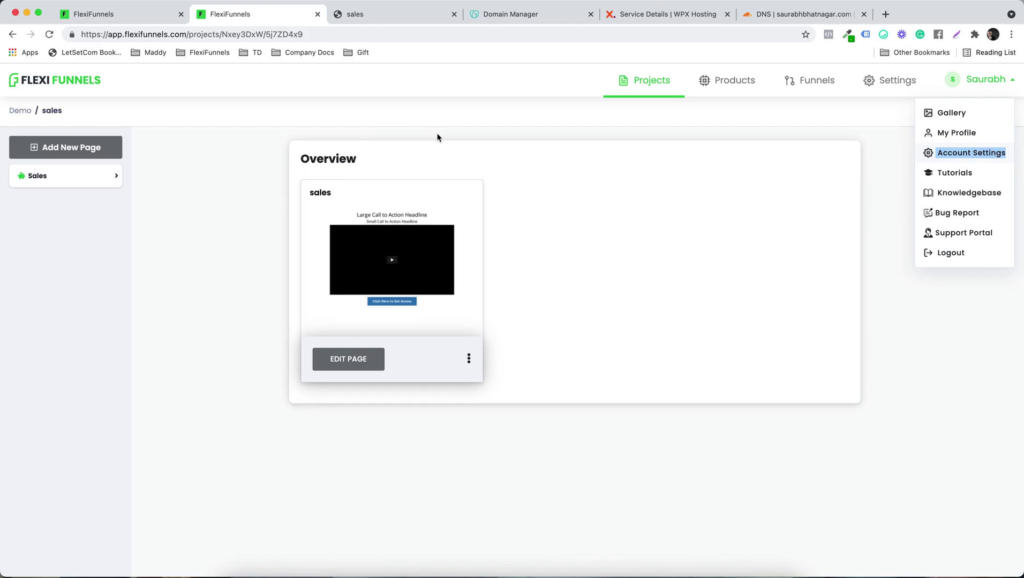
click(689, 190)
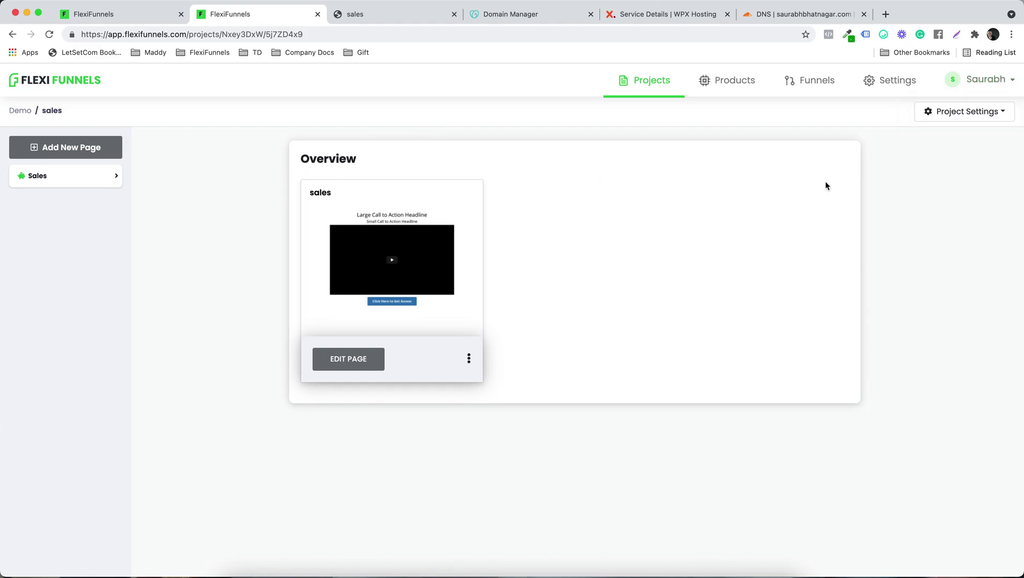
click(967, 113)
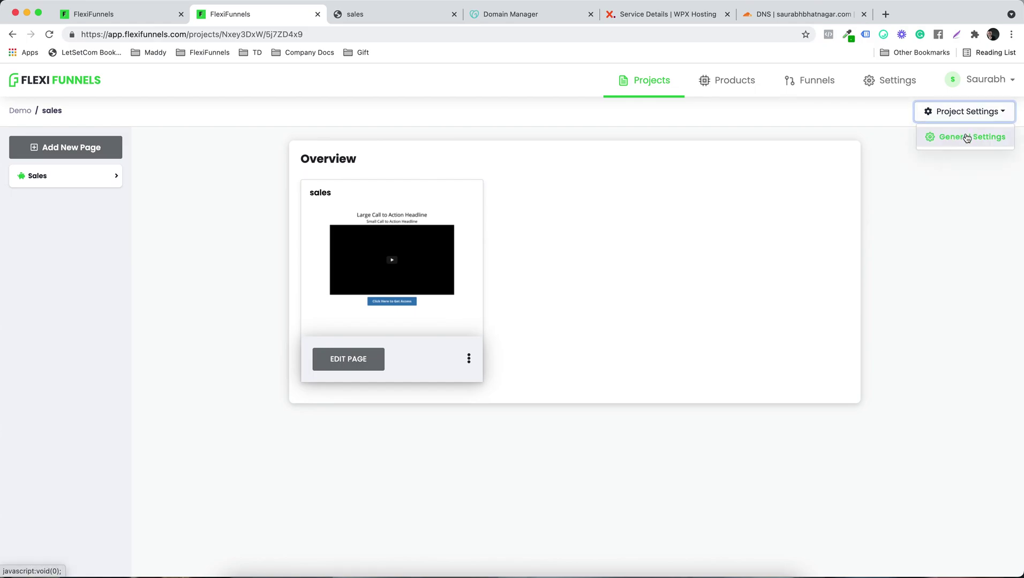
click(967, 136)
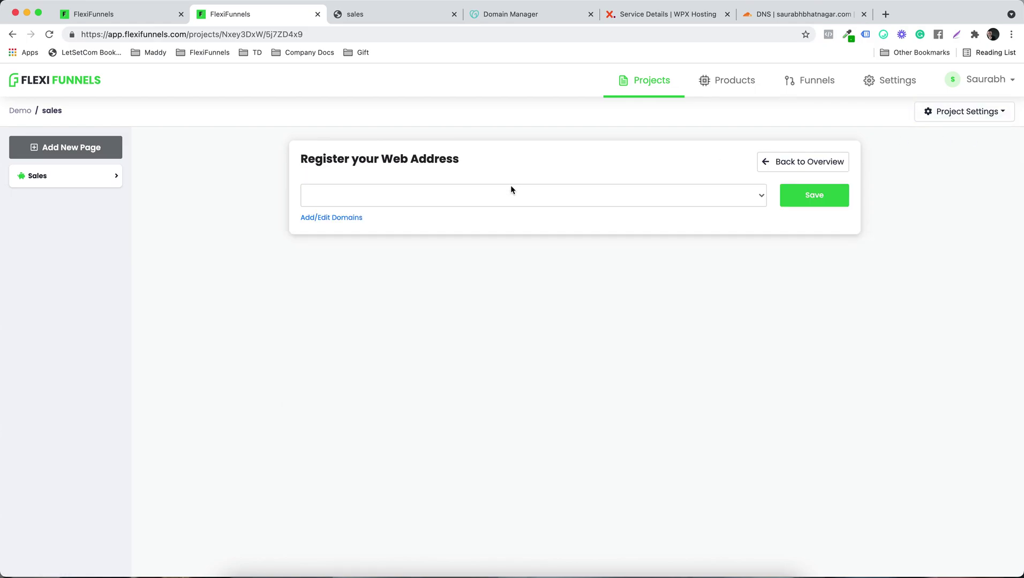
click(532, 200)
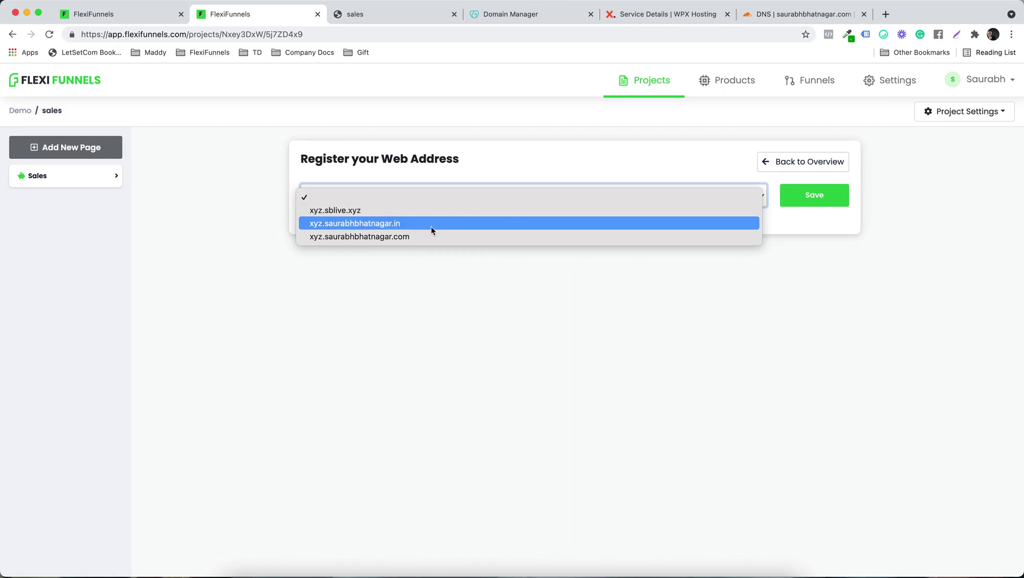
click(410, 238)
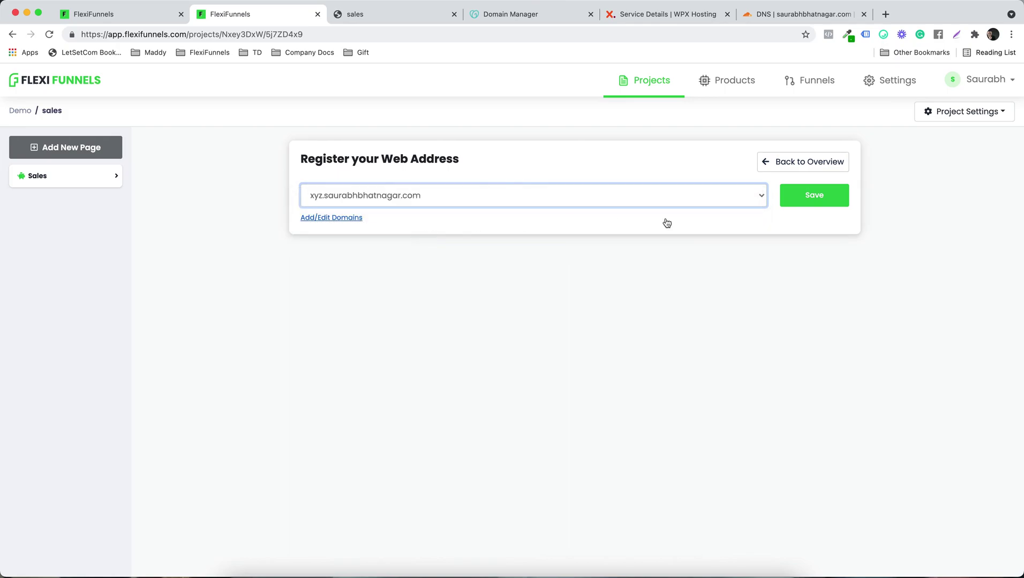
click(813, 207)
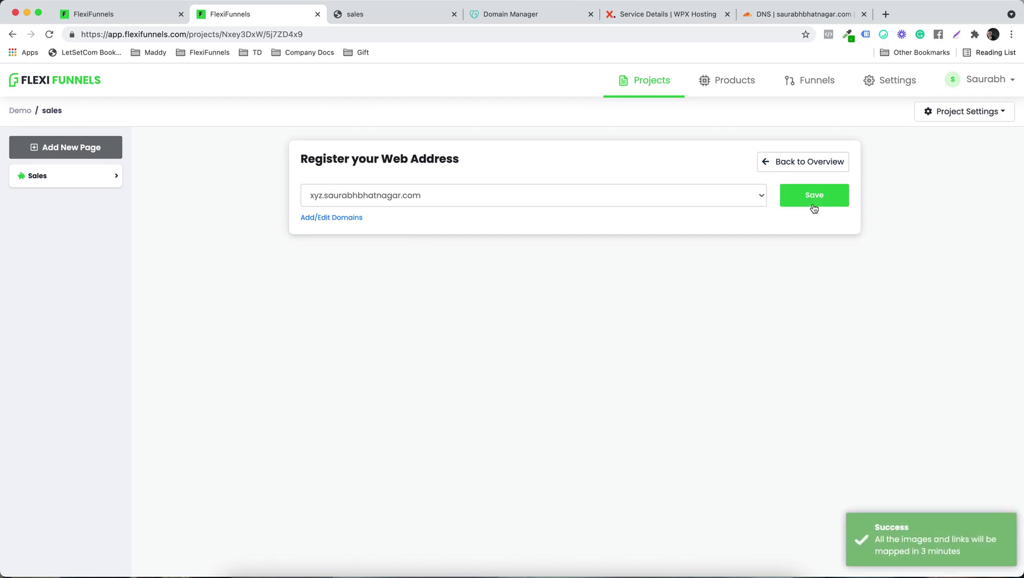
click(766, 162)
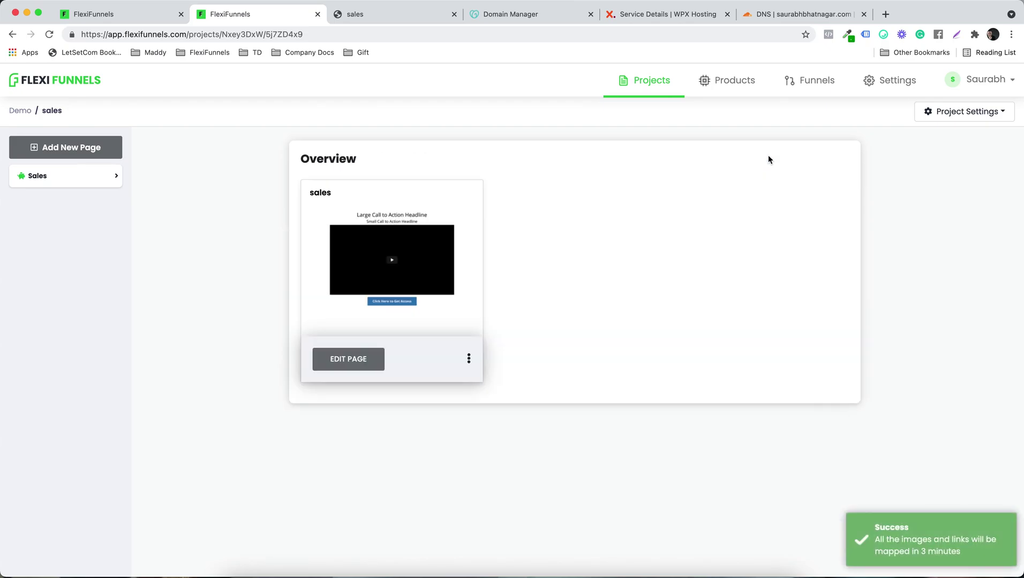
- Open the sales page's URL from its page options to check its domain, and return to the project overview
click(469, 360)
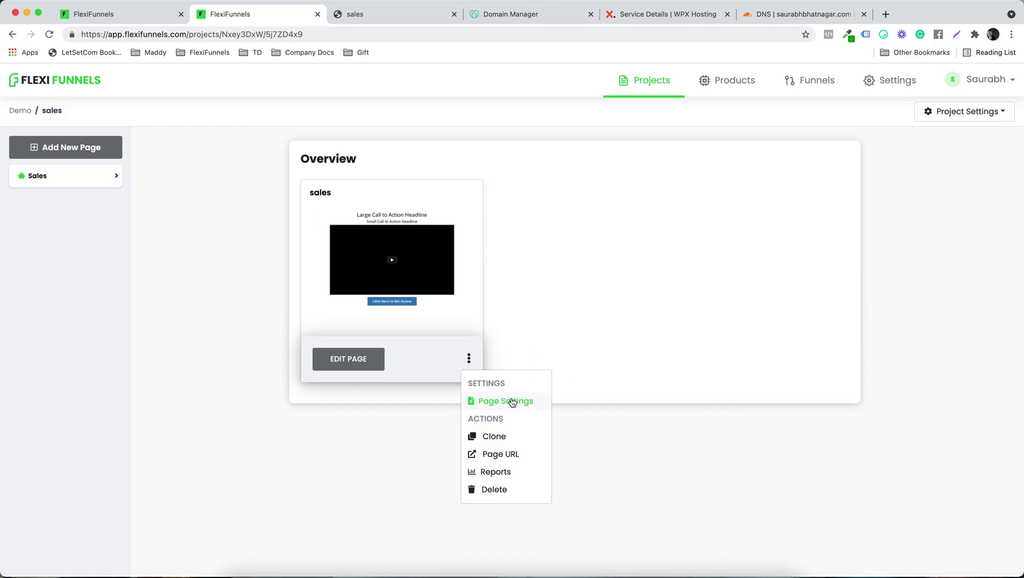
click(515, 454)
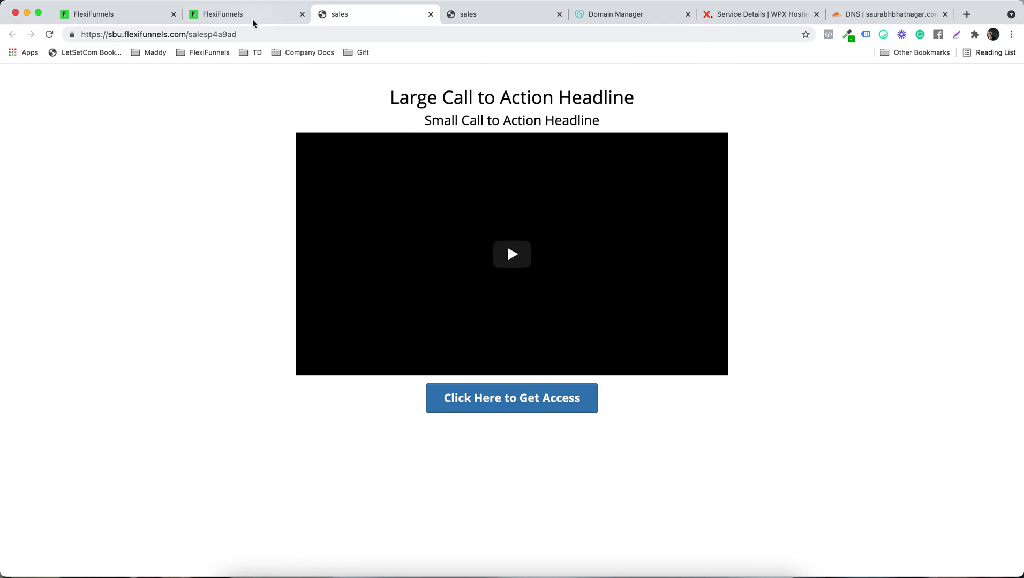
click(252, 21)
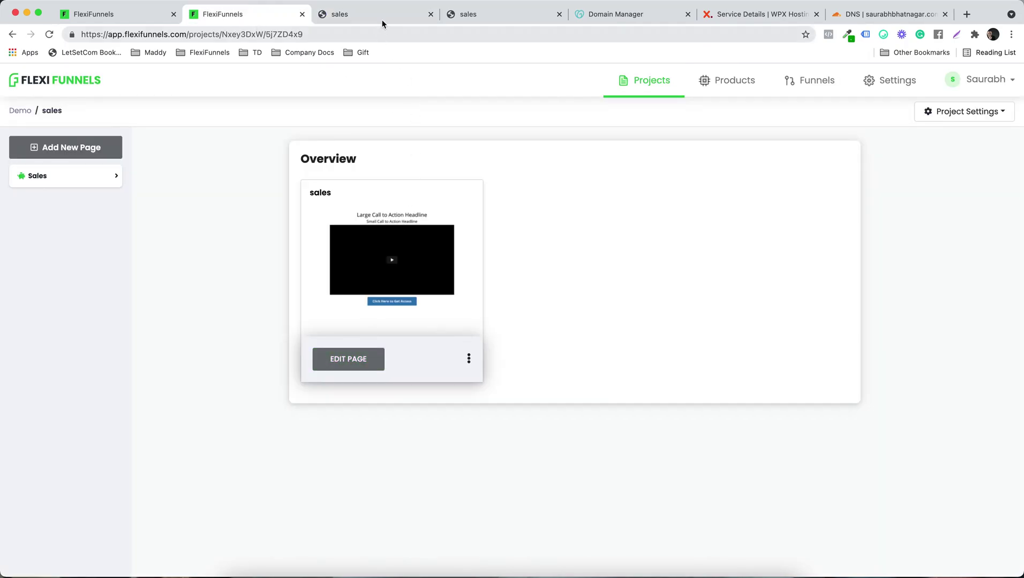
- Open the sales page in the editor, check the earlier live page's domain, and open the published URL in a new tab
click(342, 358)
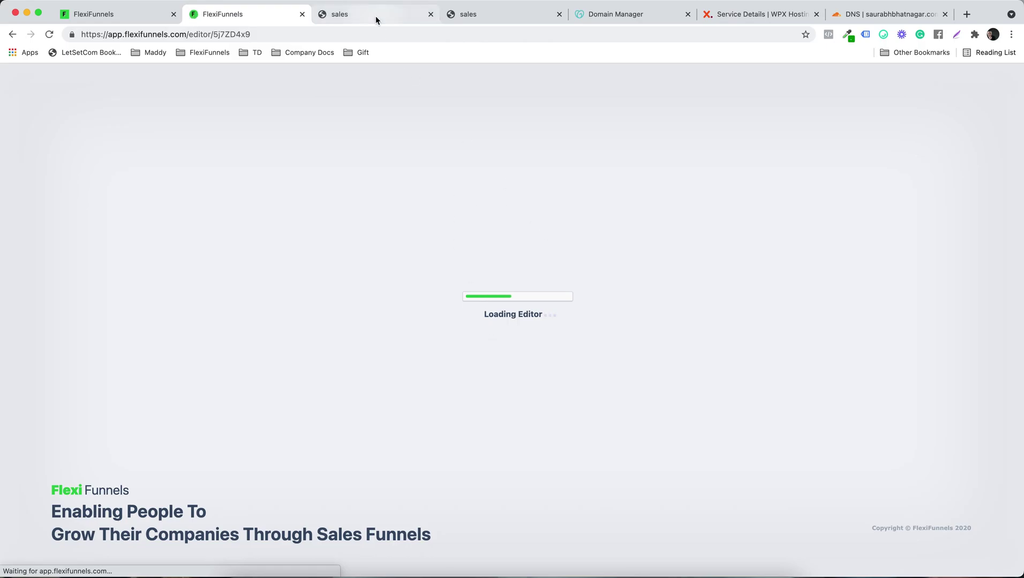
click(375, 15)
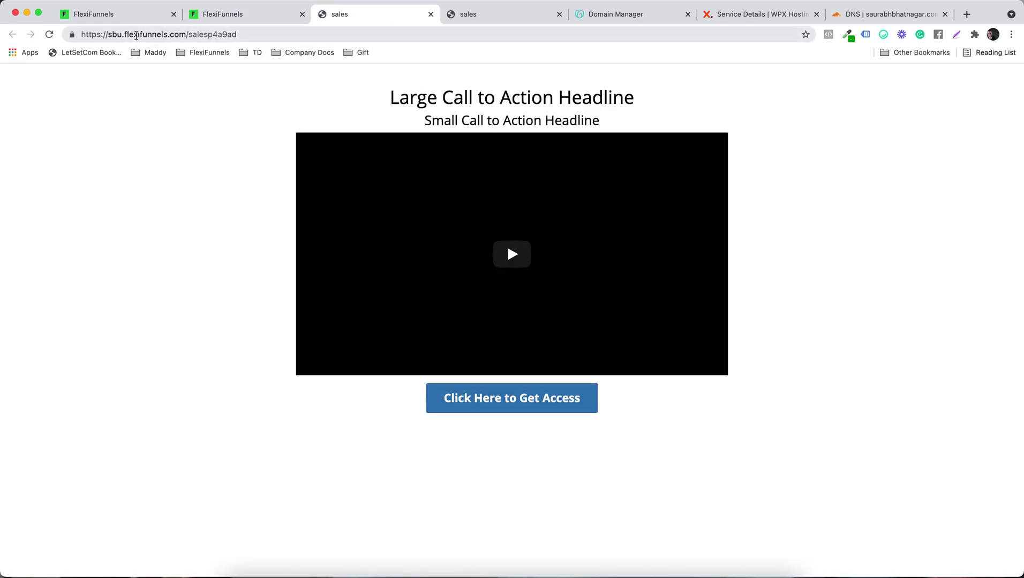
drag(107, 35, 142, 36)
click(242, 14)
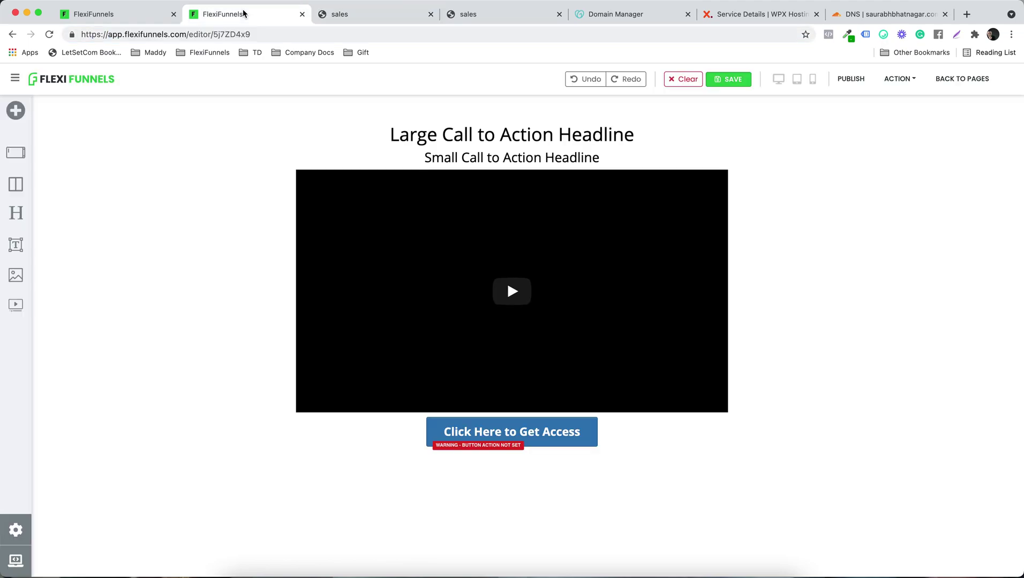
click(900, 79)
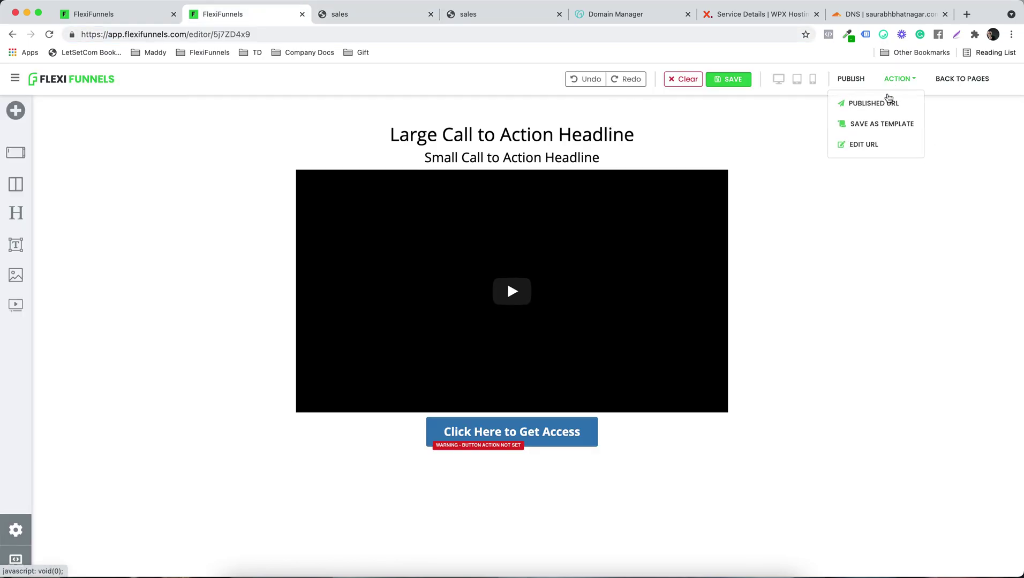
click(877, 106)
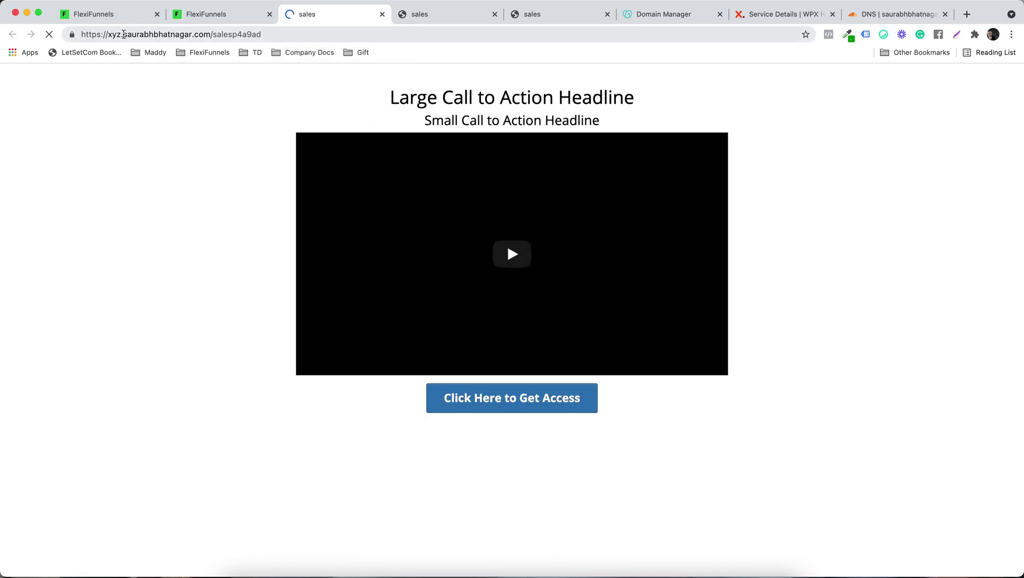
- Examine the custom domain and the page path in the newly opened sales page's address
drag(108, 35, 211, 34)
click(211, 35)
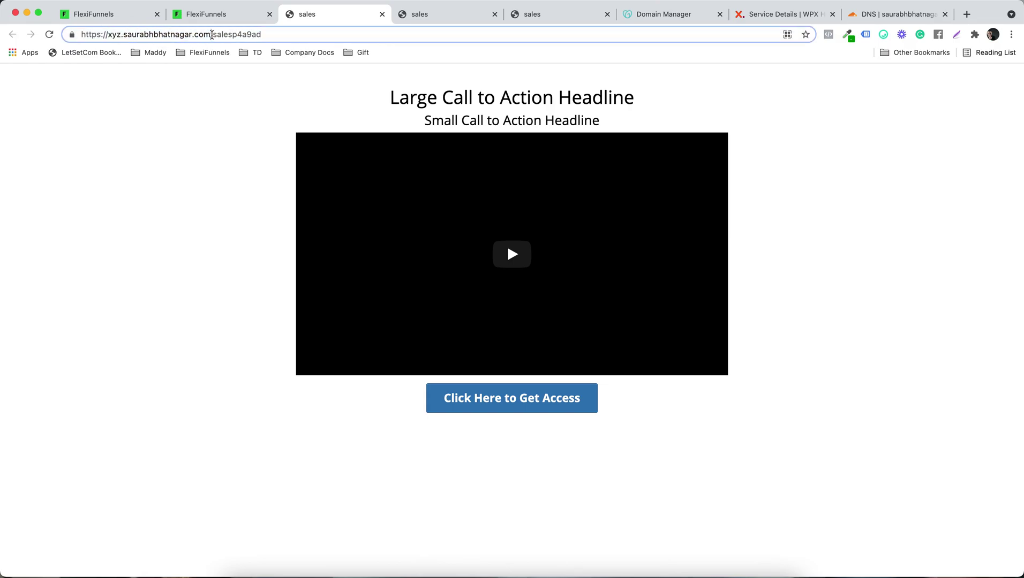
drag(288, 35, 213, 37)
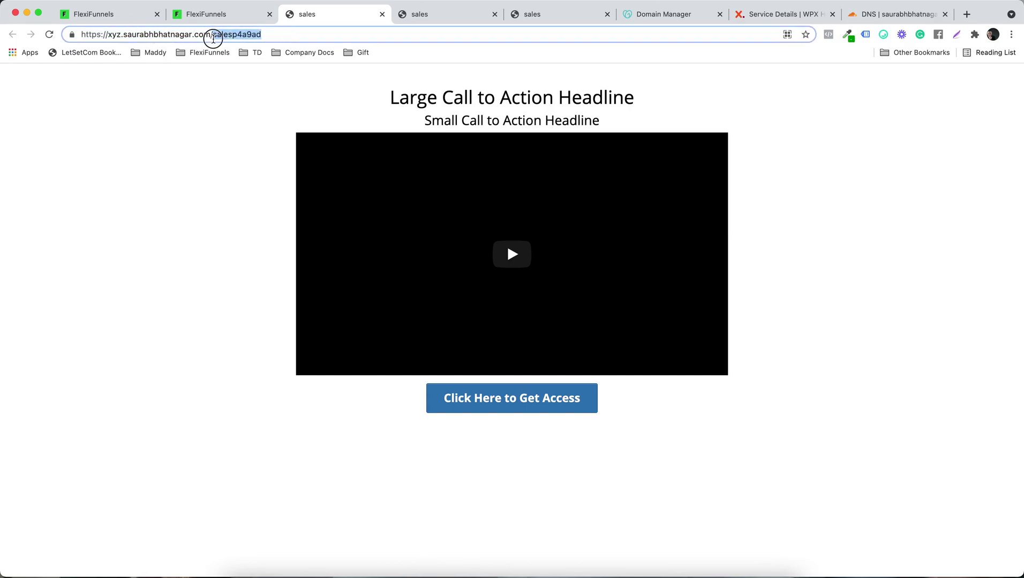
click(213, 36)
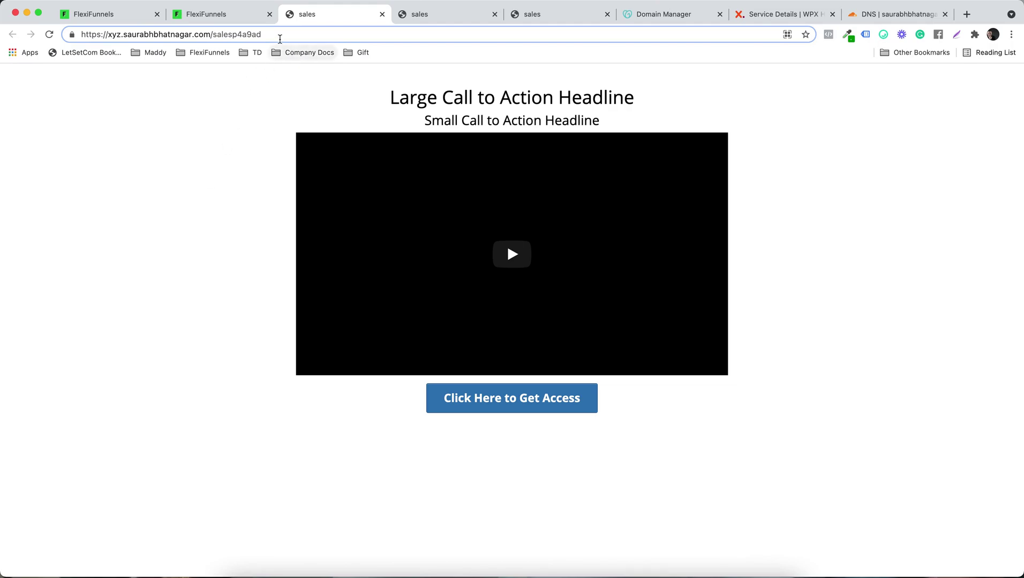
drag(279, 33, 89, 54)
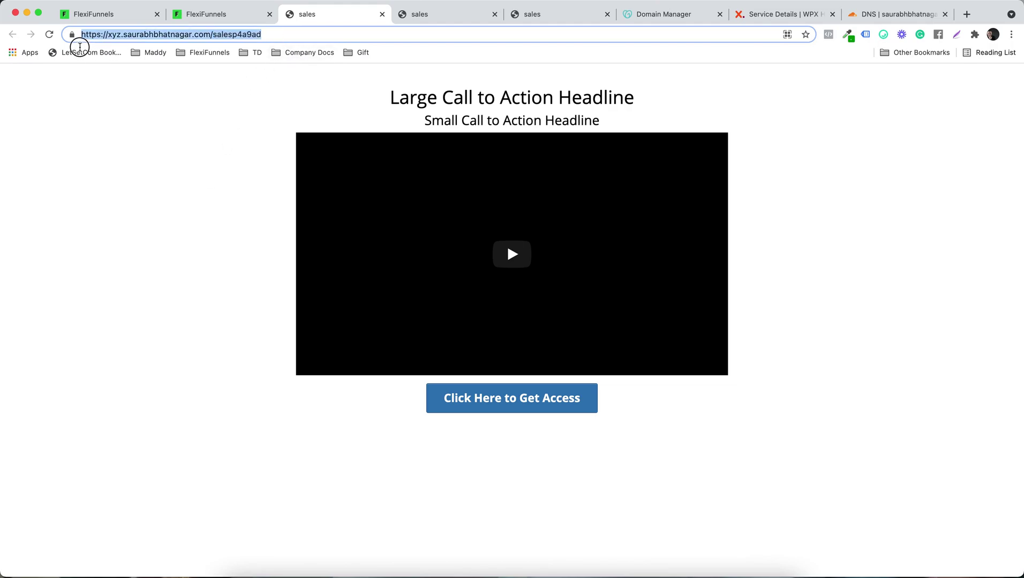
click(106, 180)
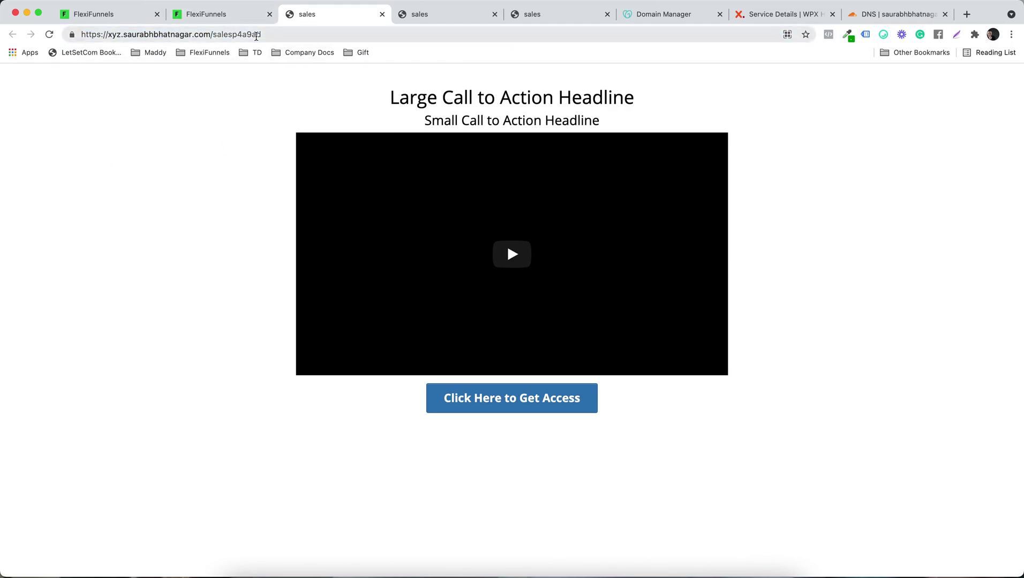
drag(81, 34, 210, 35)
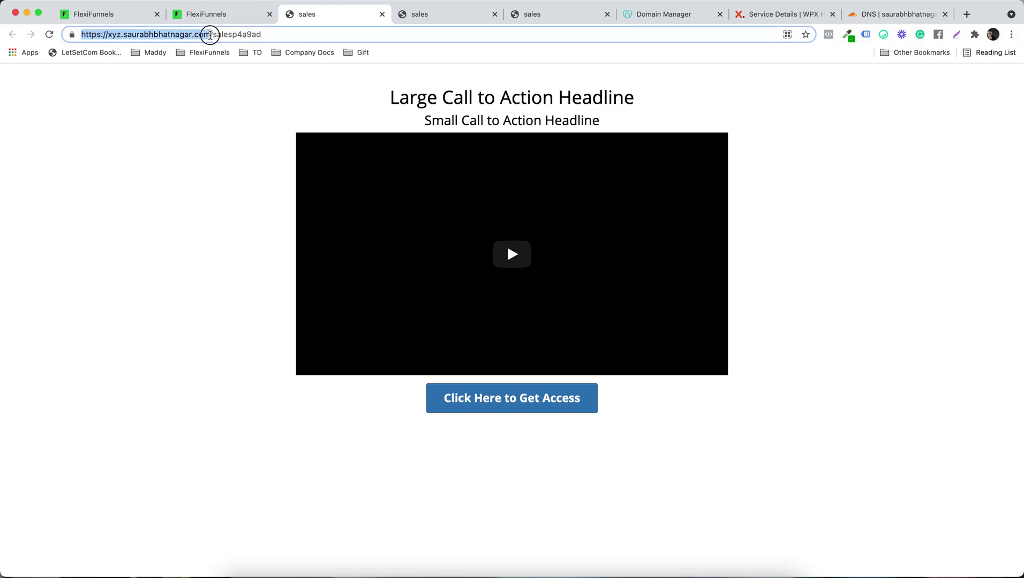
click(209, 35)
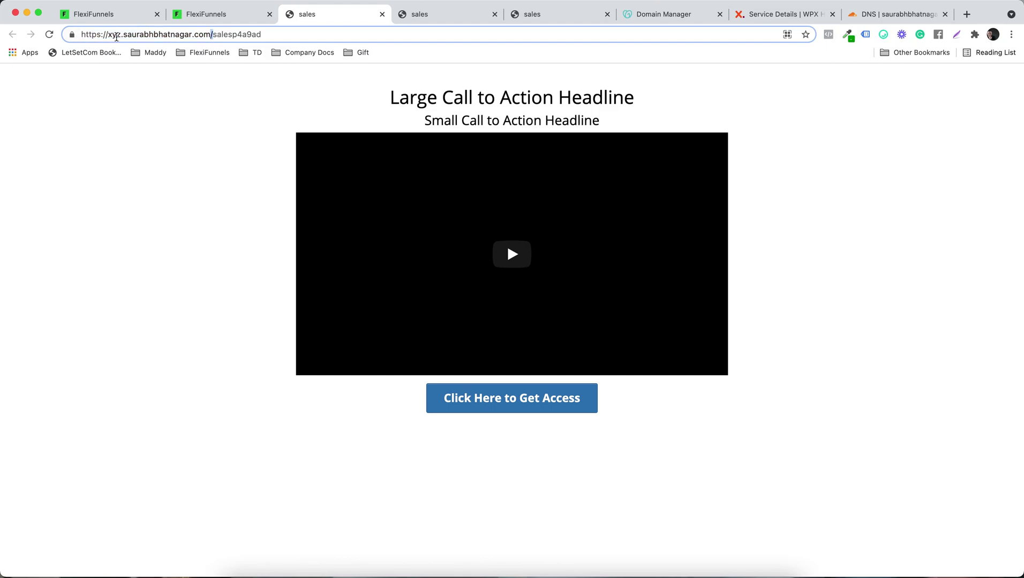
click(178, 110)
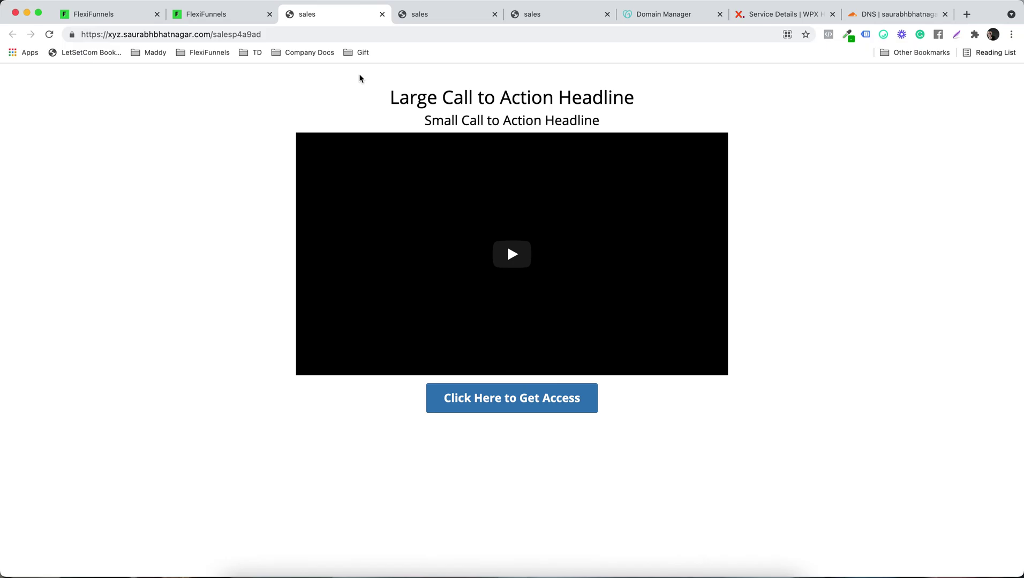
- Leave the page editor without saving and return to the project's pages overview
click(225, 12)
click(959, 81)
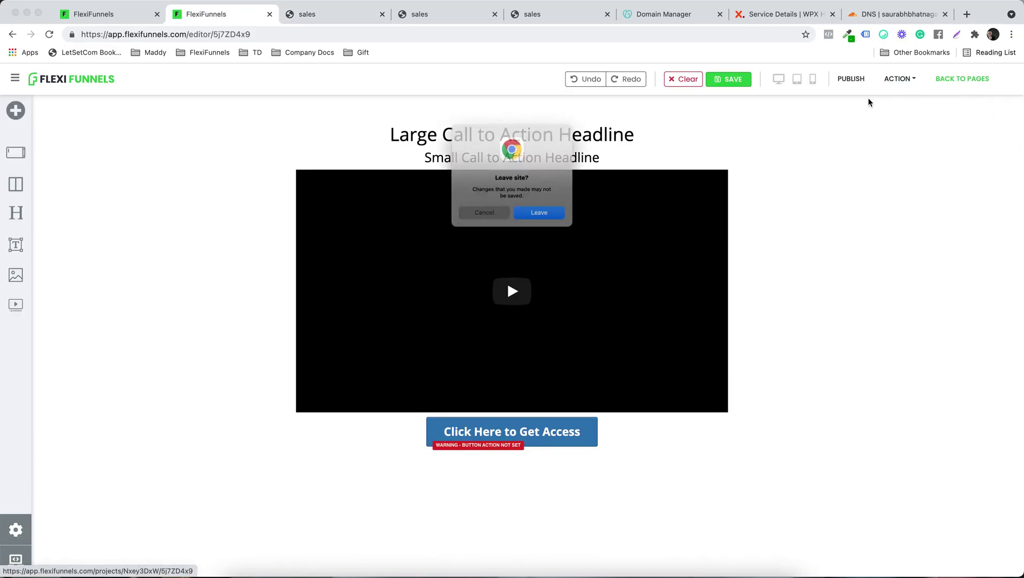
click(547, 220)
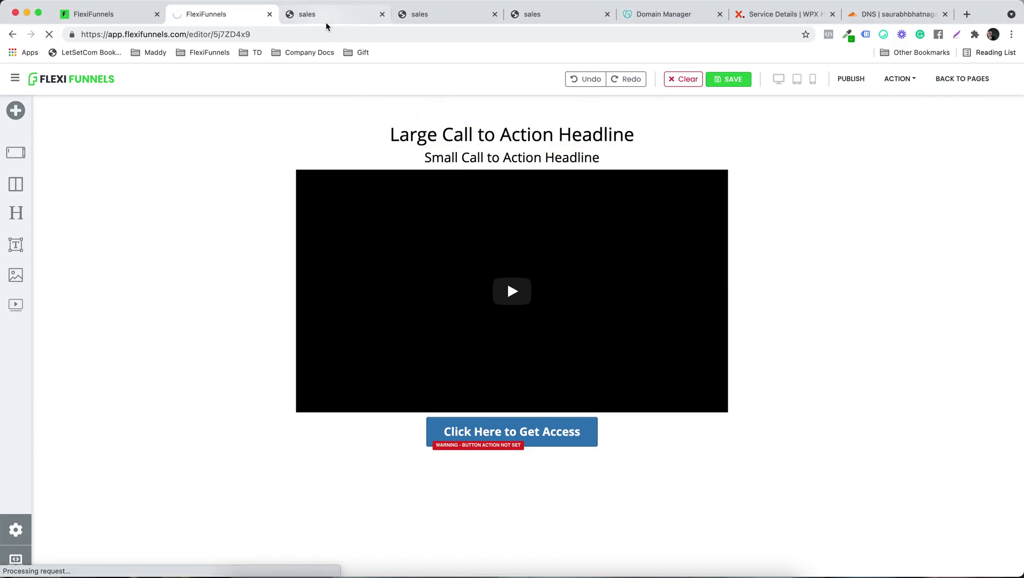
click(326, 16)
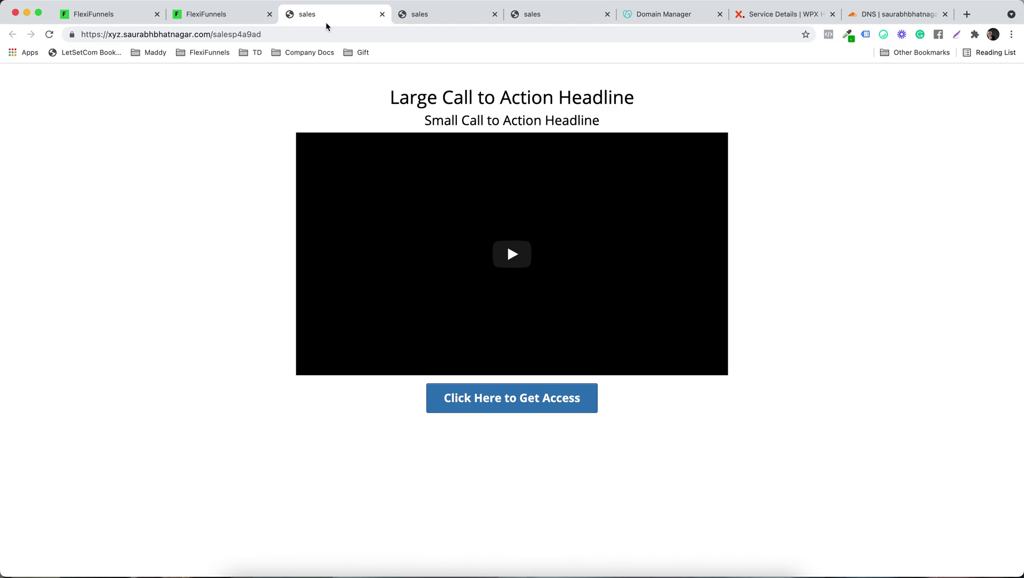
click(209, 24)
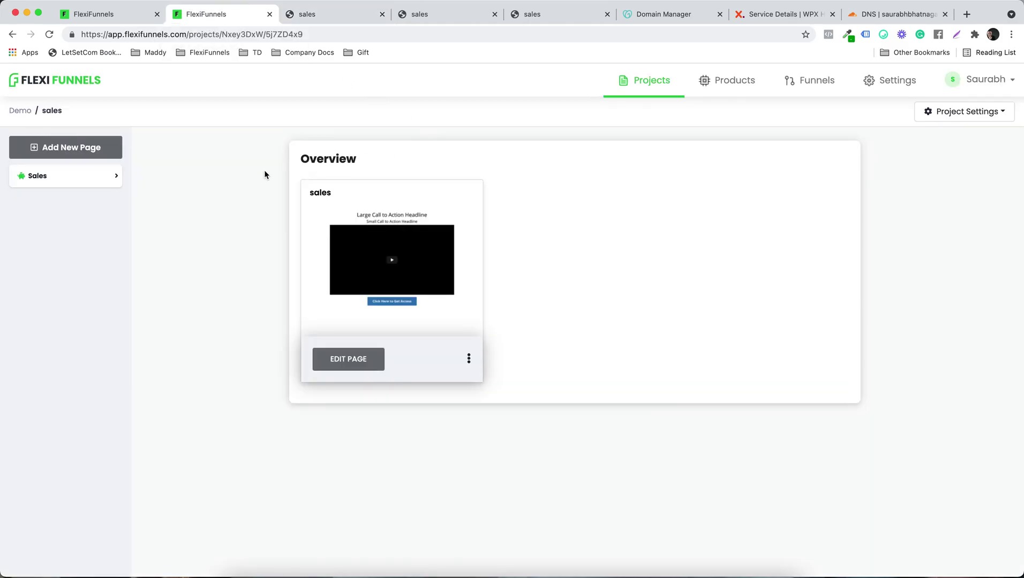
- Compare the custom domain in the new sales page's address with the FlexiFunnels subdomain used in the earlier one
click(348, 14)
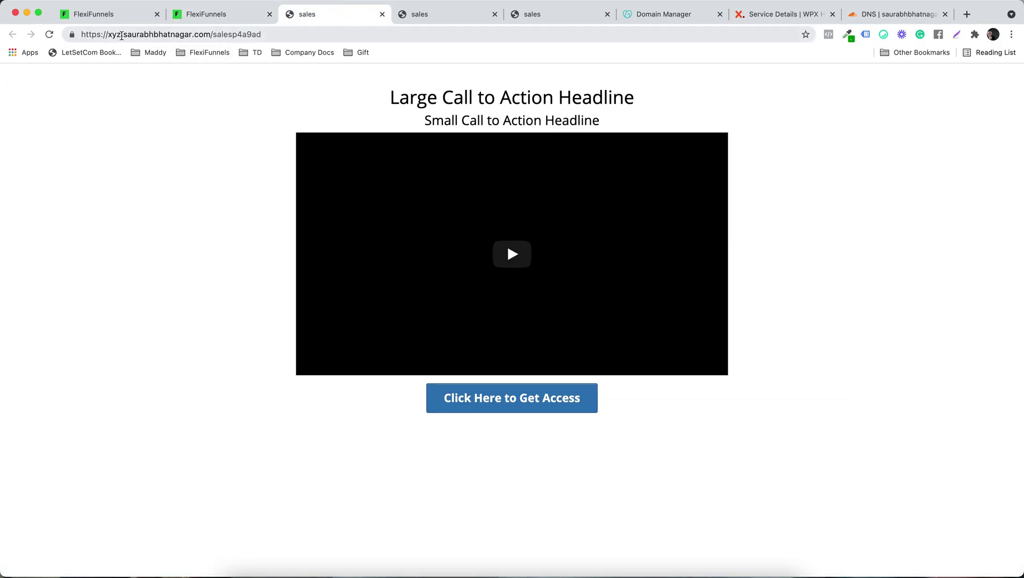
drag(107, 35, 209, 36)
click(209, 34)
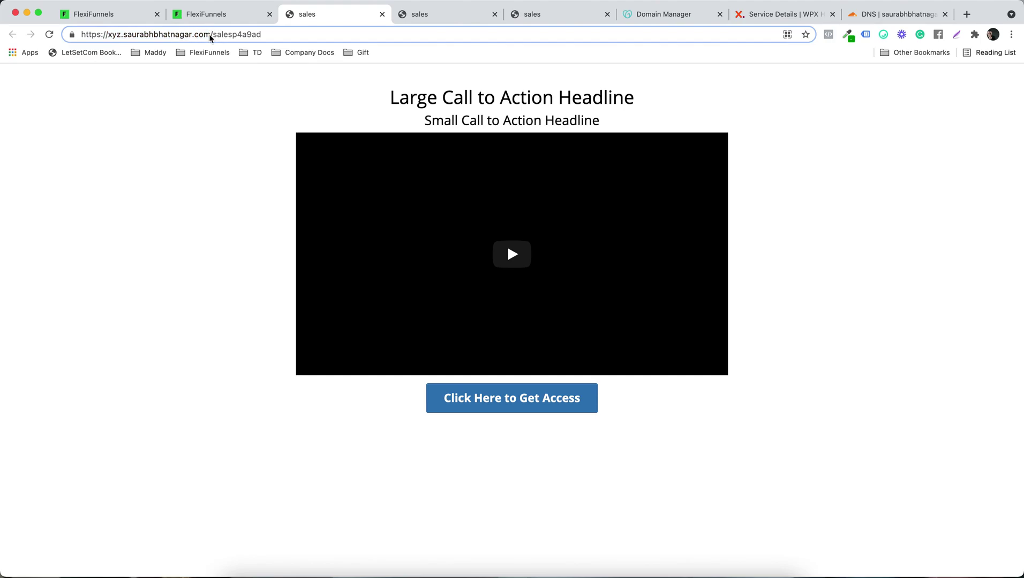
drag(108, 35, 122, 35)
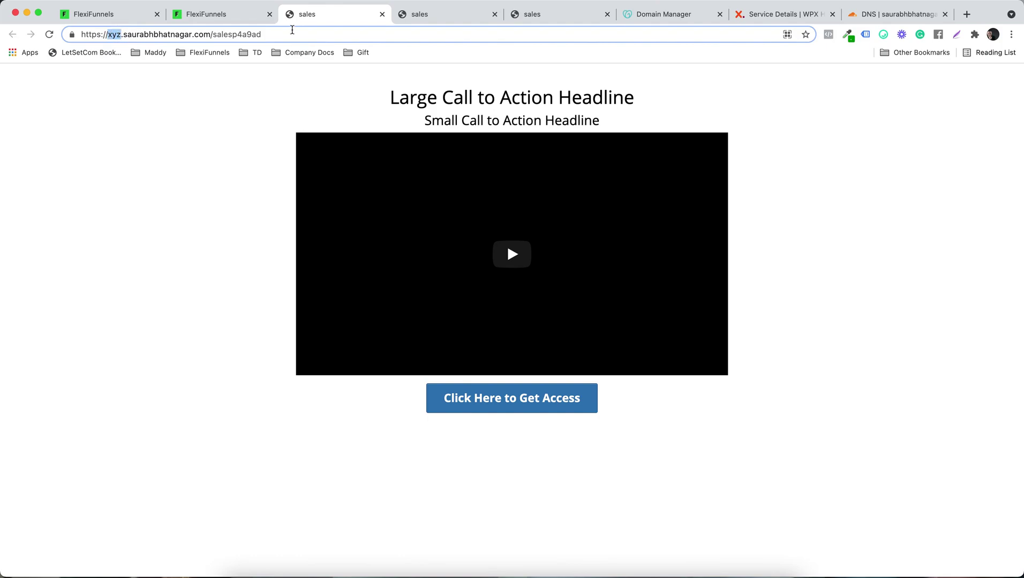
click(439, 22)
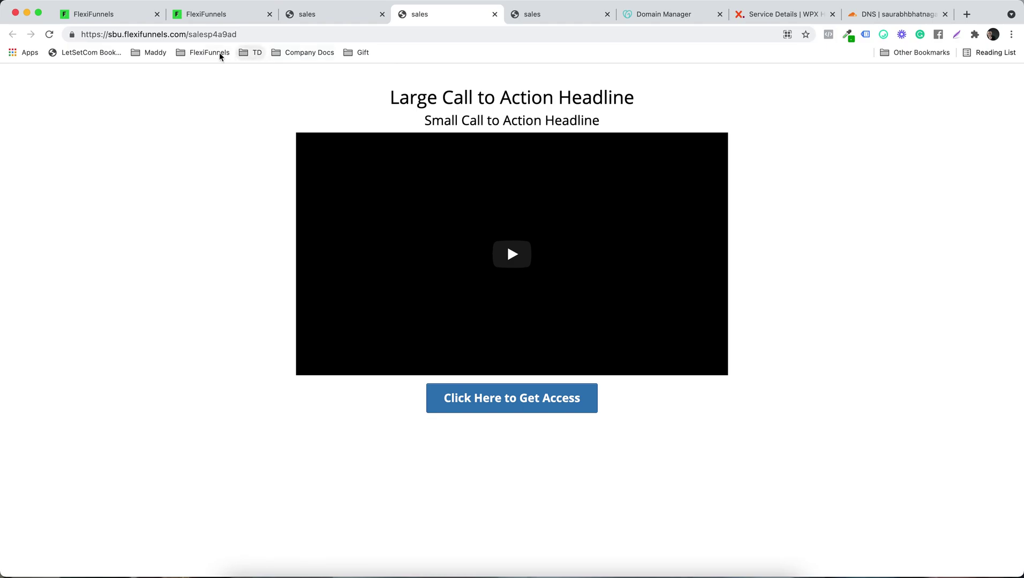
click(318, 19)
drag(103, 34, 200, 34)
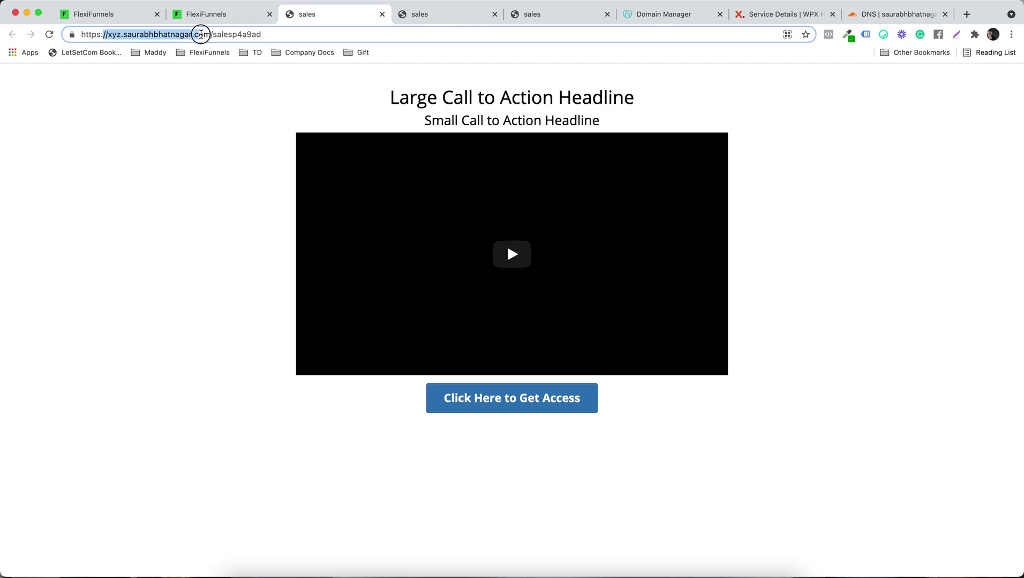
click(434, 16)
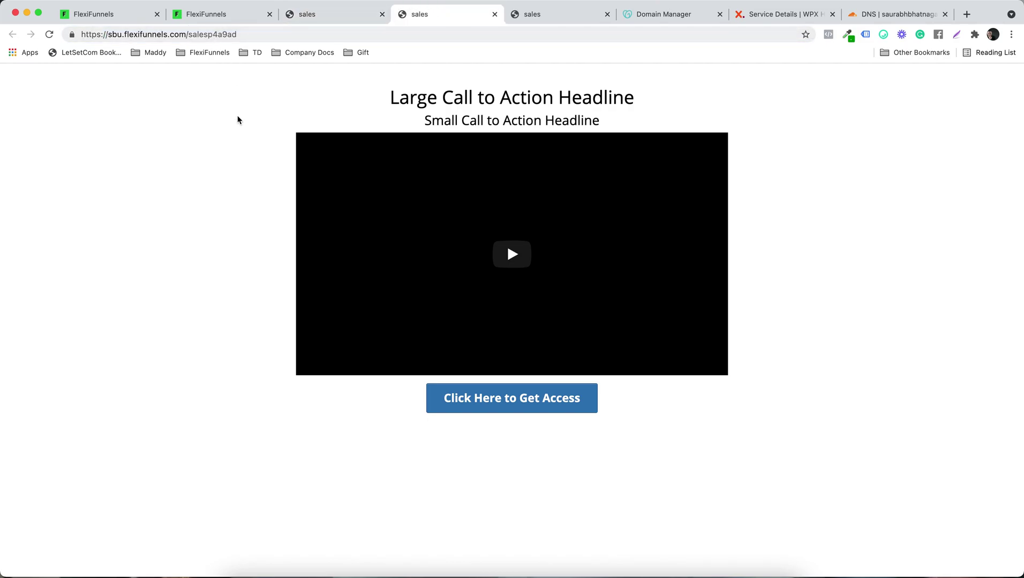